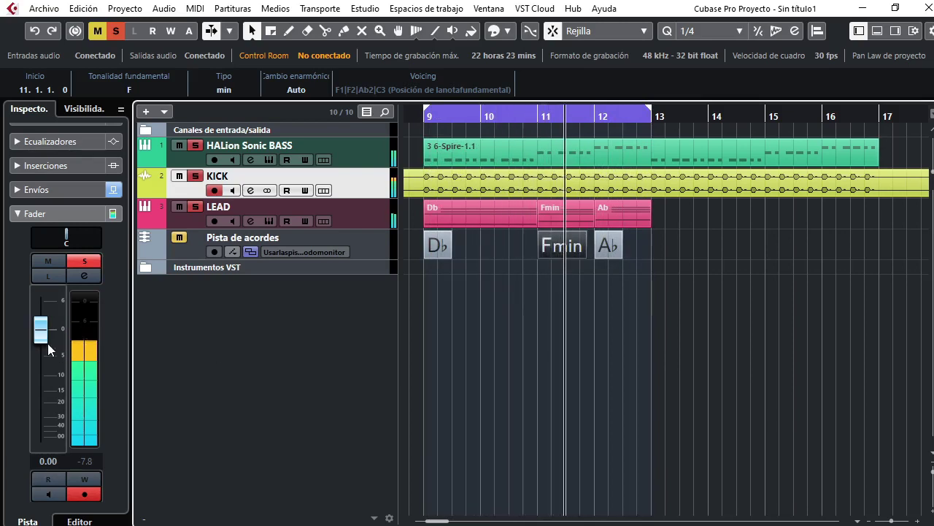
Audition the bass and lead by muting each during playback with the KICK fader at -oo, and restore the fader to 0.00
drag(43, 332, 56, 505)
click(179, 144)
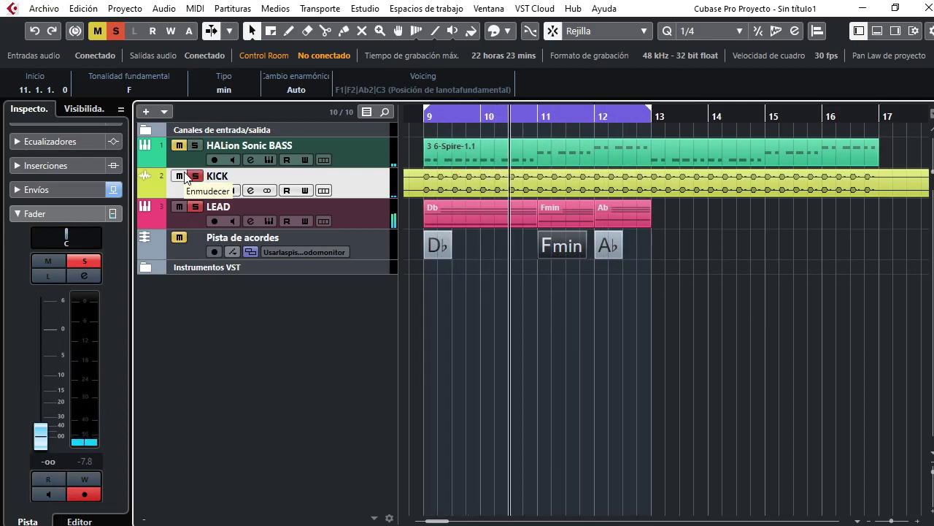
click(179, 206)
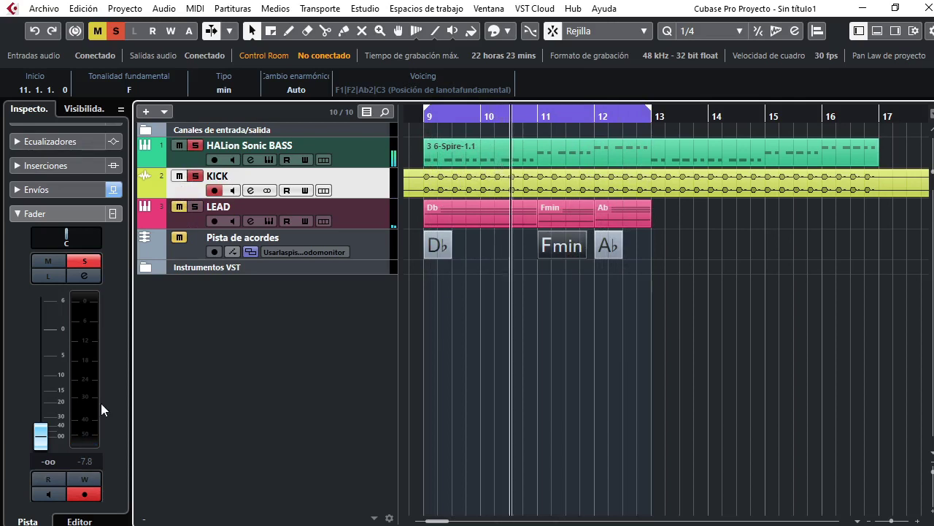
ctrl+click(45, 433)
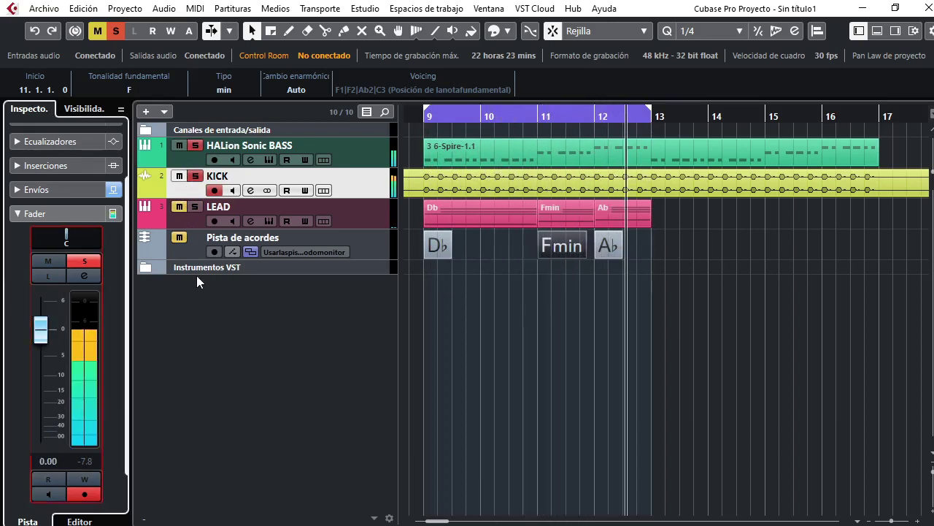
Stop playback and open the RCompressor insert of the HALion Sonic BASS channel in the MixConsole
click(357, 476)
key(space)
key(F3)
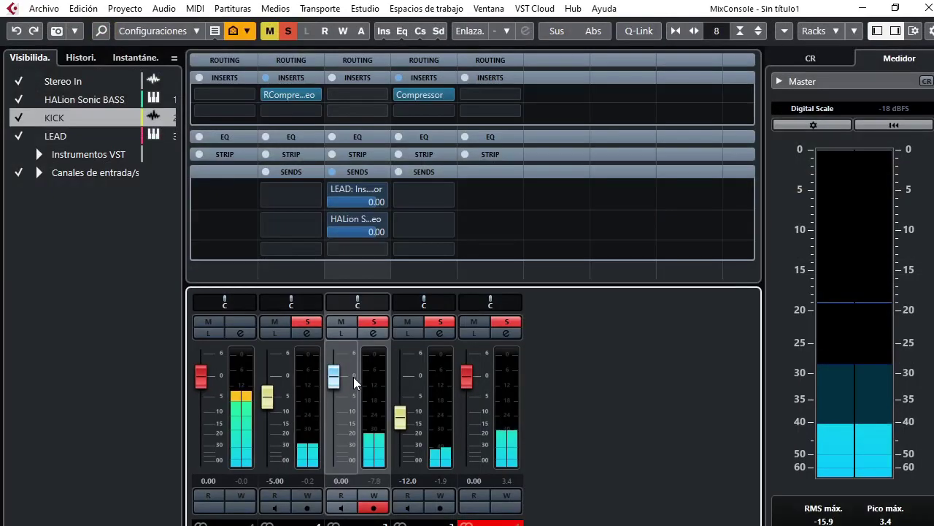
click(279, 94)
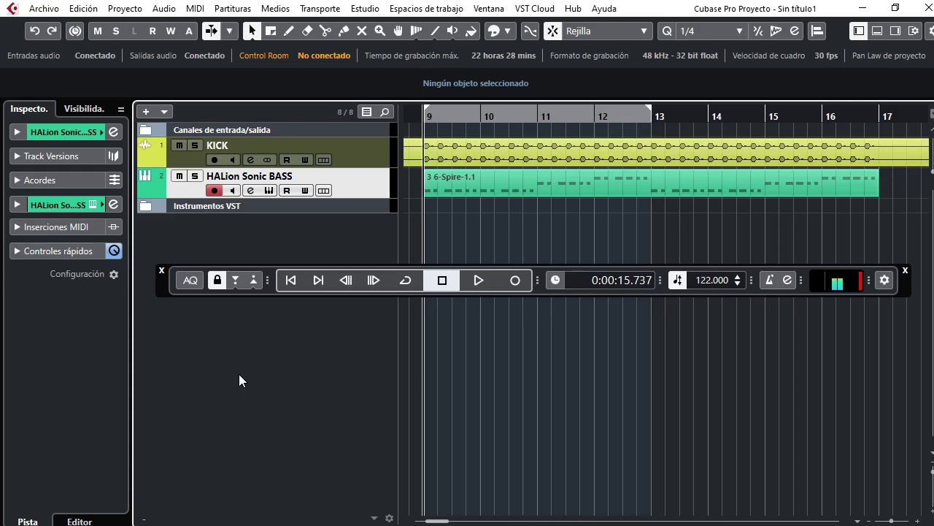
Add an Omnisphere instrument track below the HALion Sonic BASS track and color it pinkish red
right_click(343, 240)
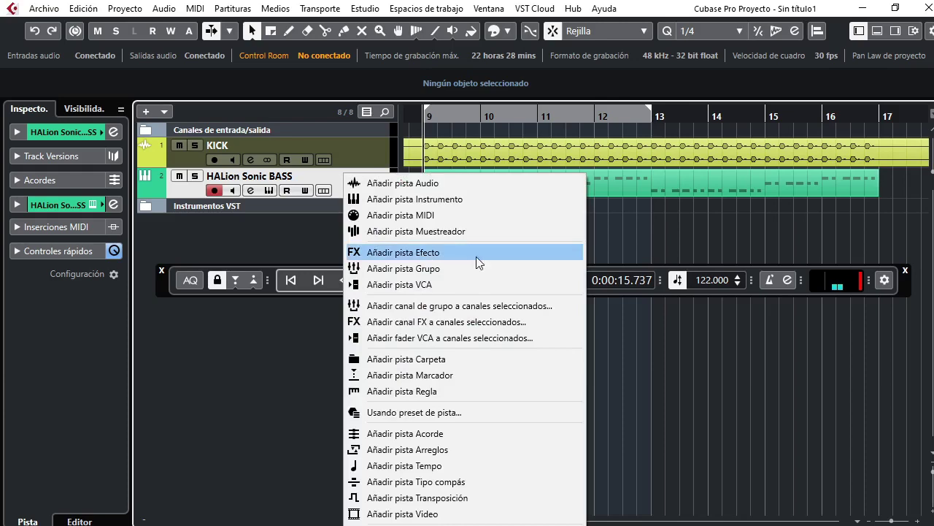
click(529, 195)
click(509, 346)
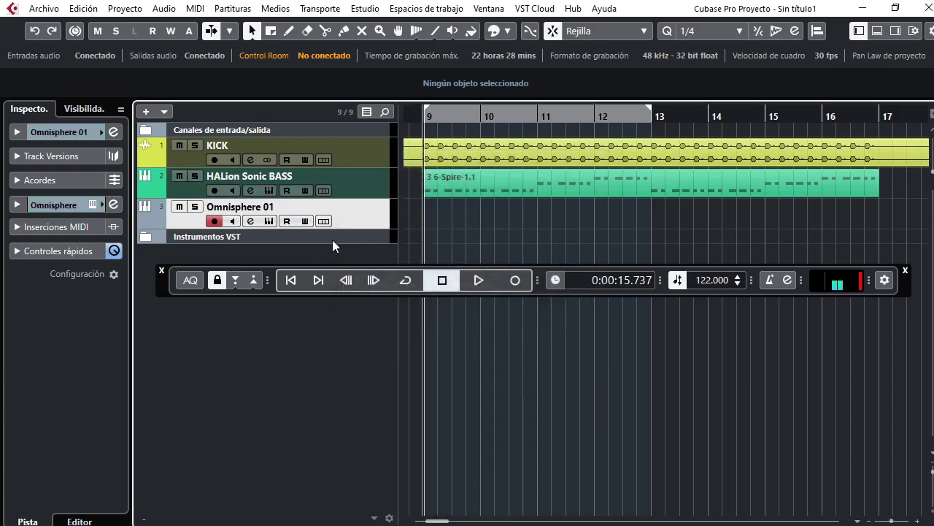
click(102, 133)
click(277, 194)
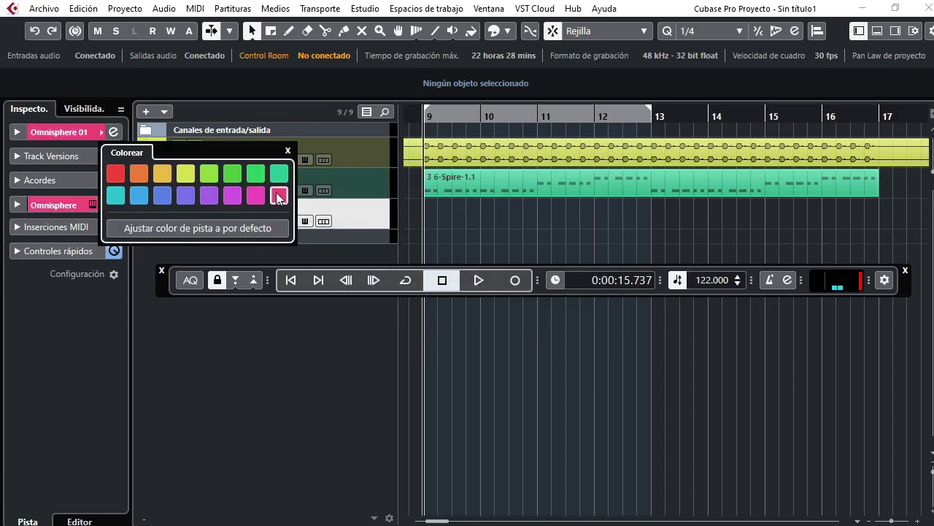
Search the Omnisphere patch browser for "lead" sounds and close the instrument window
click(353, 208)
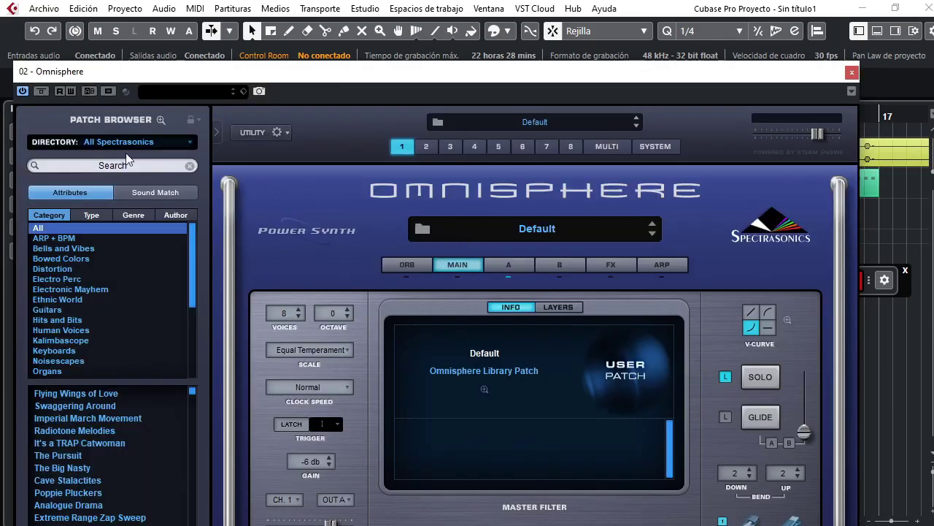
click(132, 164)
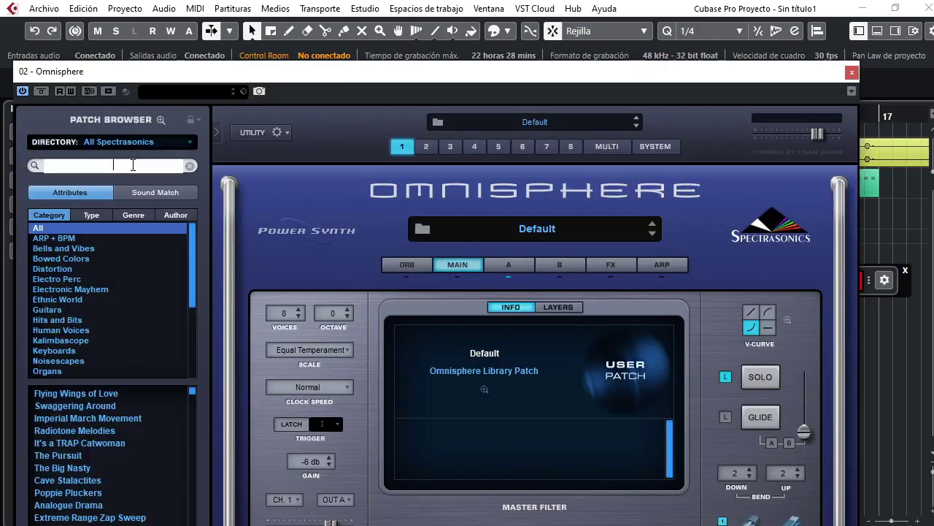
text(lead)
drag(398, 77, 476, 16)
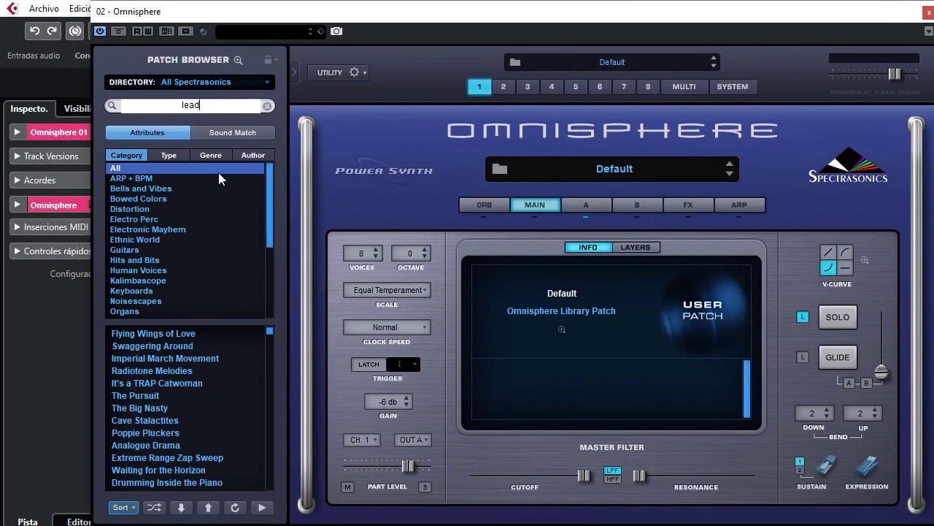
key(Return)
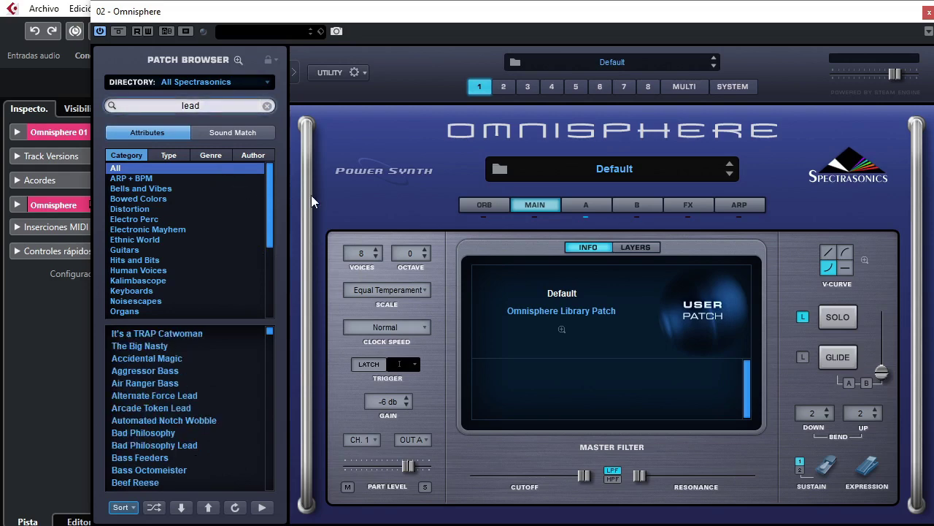
key(alt+F4)
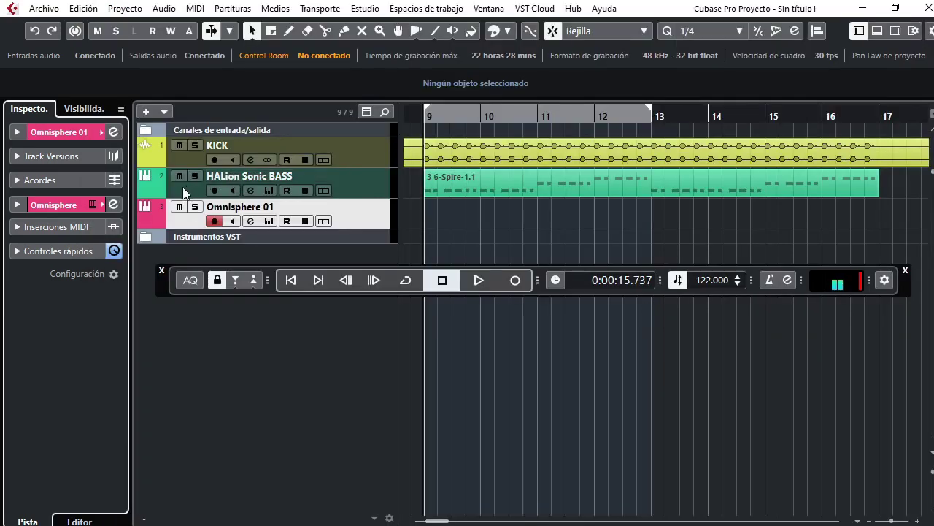
Mute the HALion Sonic BASS track during playback, move the KICK track below it, and return the stopped playhead to bar 9
key(space)
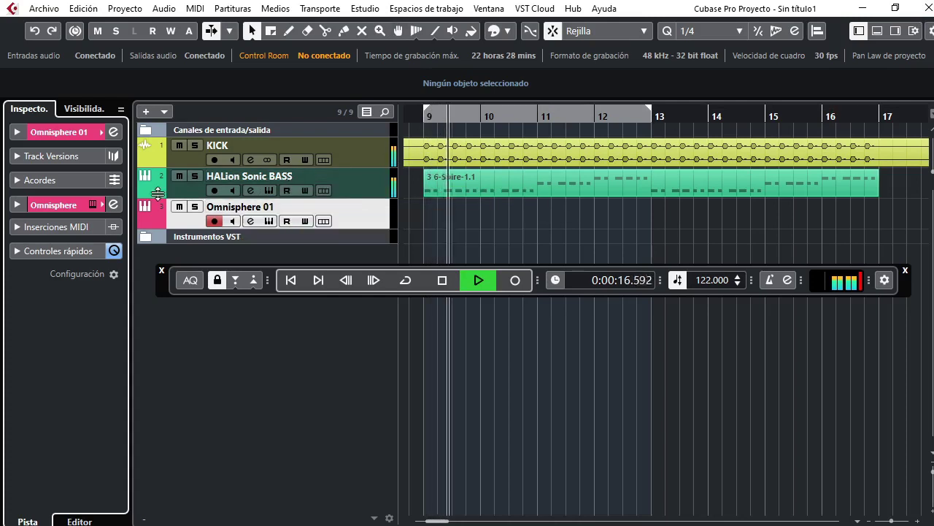
click(179, 176)
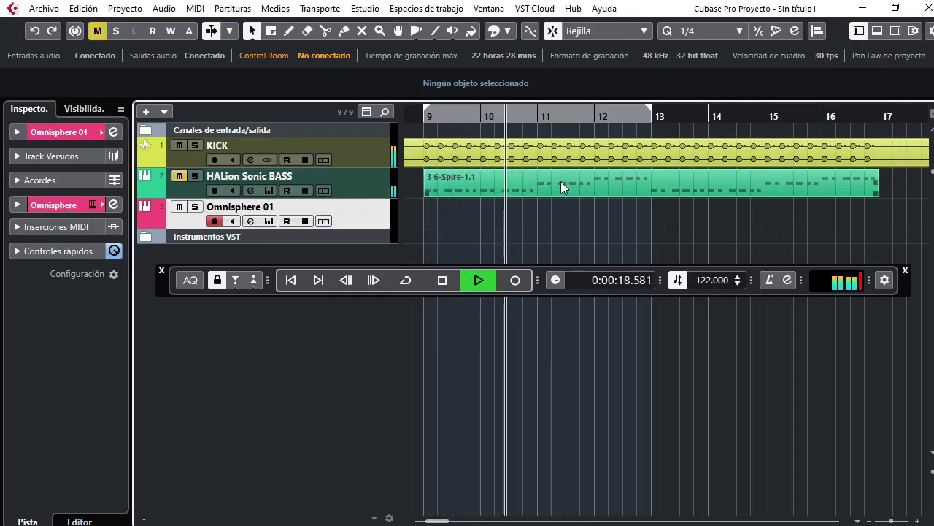
drag(379, 148, 379, 180)
click(441, 280)
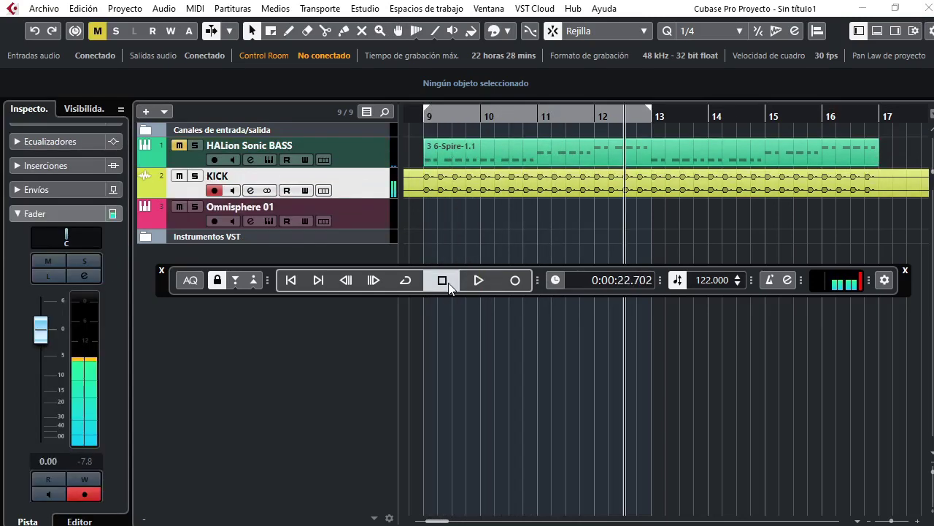
click(444, 281)
Add a chord track below Omnisphere 01 and draw empty chord events at bars 9, 11 and 12
click(378, 208)
right_click(255, 246)
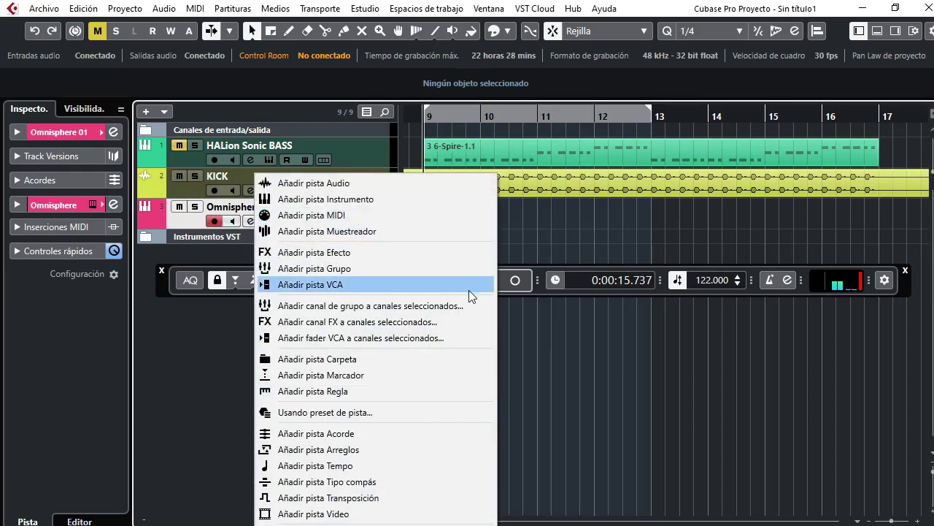
click(425, 434)
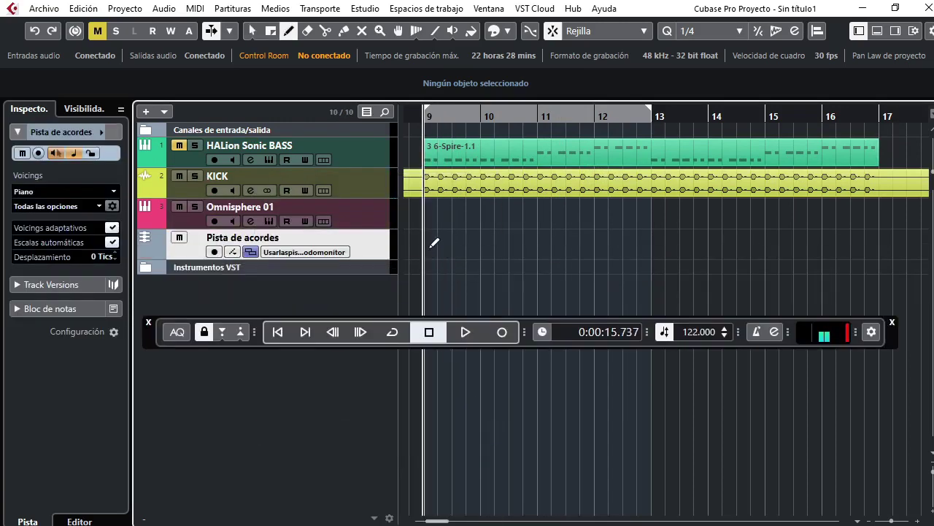
click(433, 244)
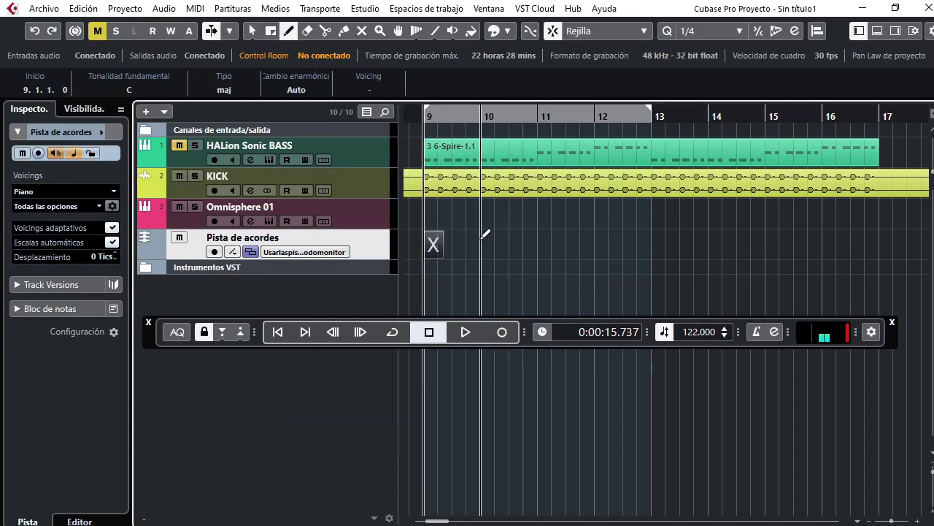
click(550, 236)
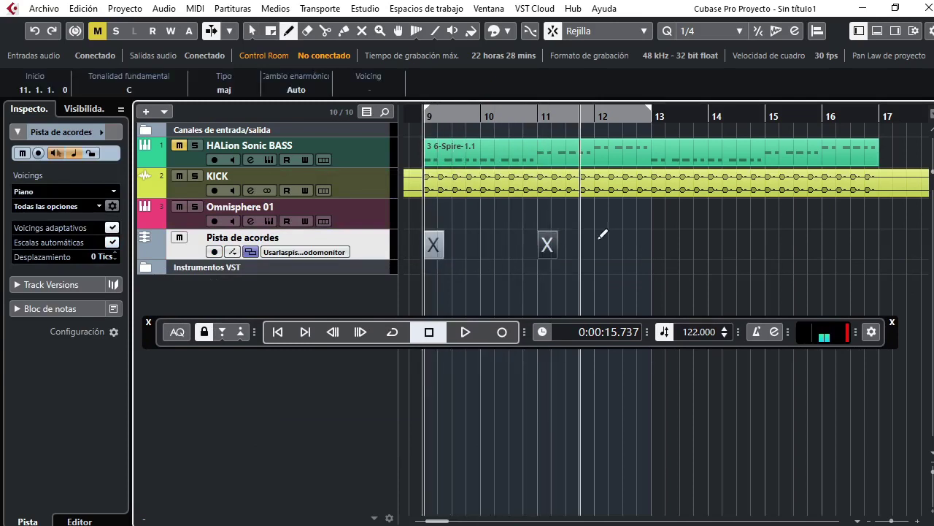
click(604, 236)
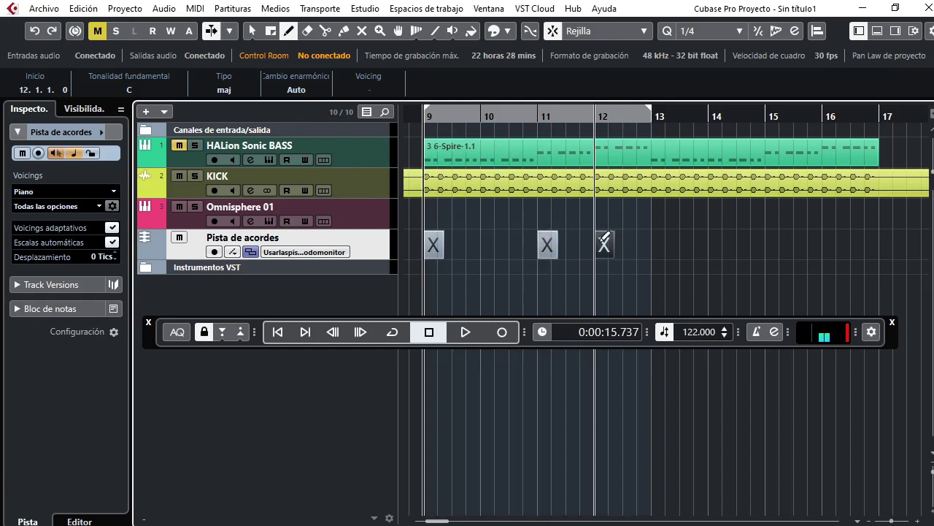
Define the three chord events as Db major at bar 9, F major at bar 11 and Ab major at bar 12
click(253, 31)
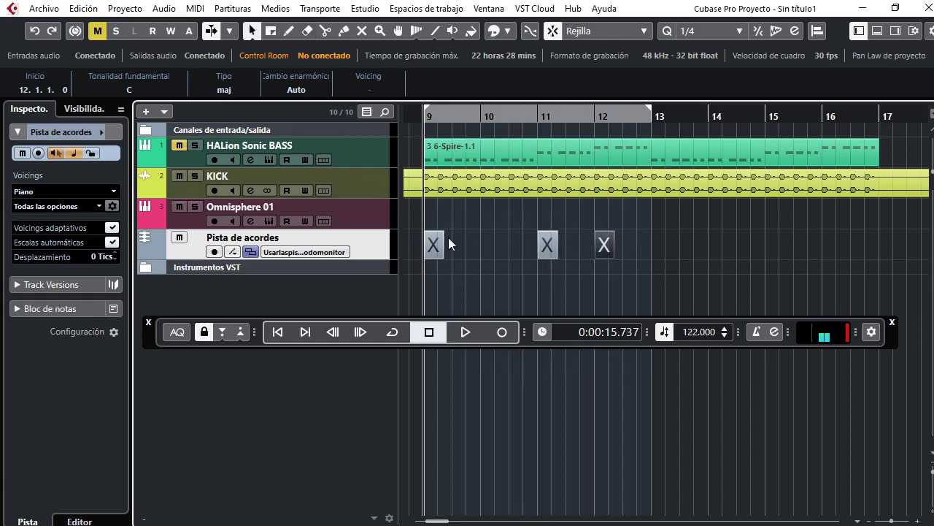
double_click(438, 243)
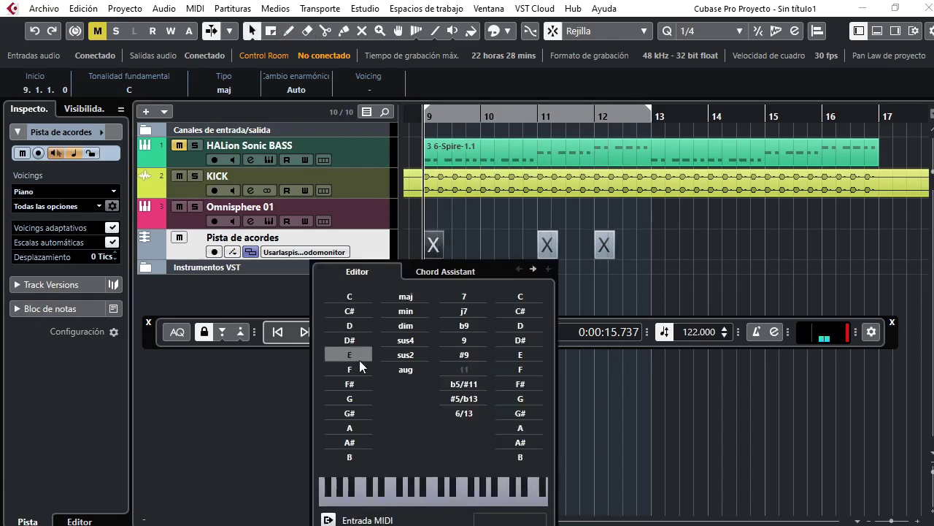
click(350, 311)
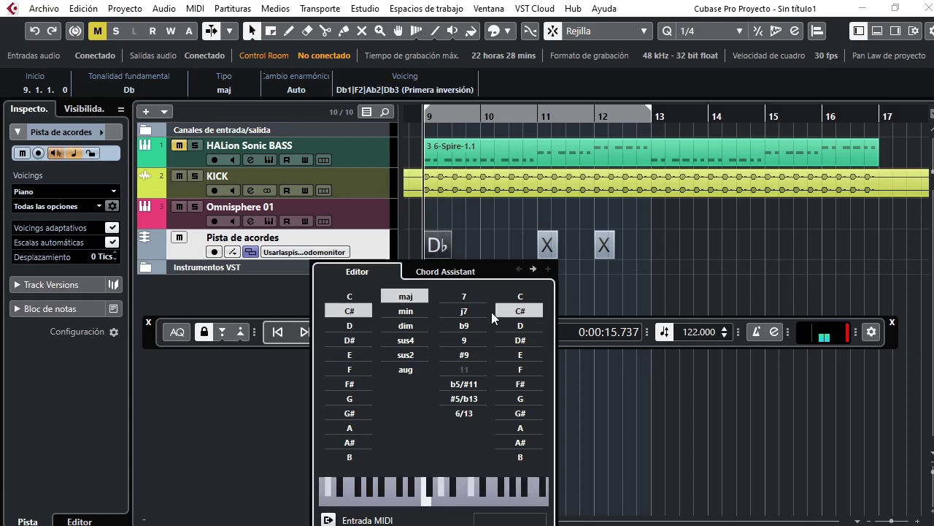
click(533, 268)
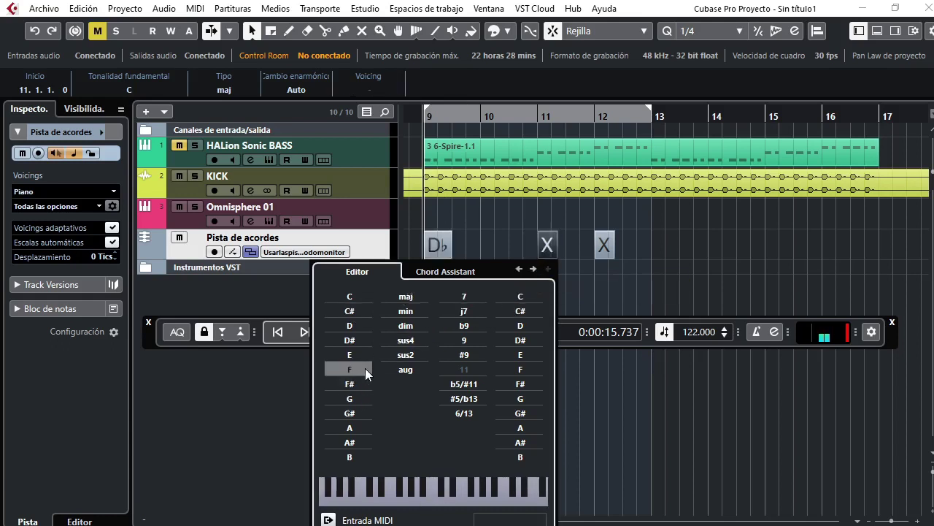
click(365, 369)
click(534, 270)
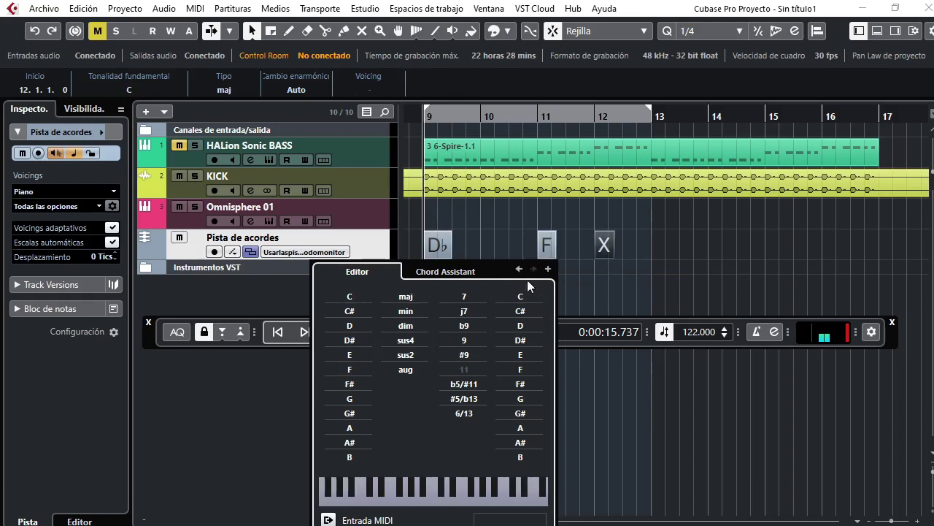
click(352, 410)
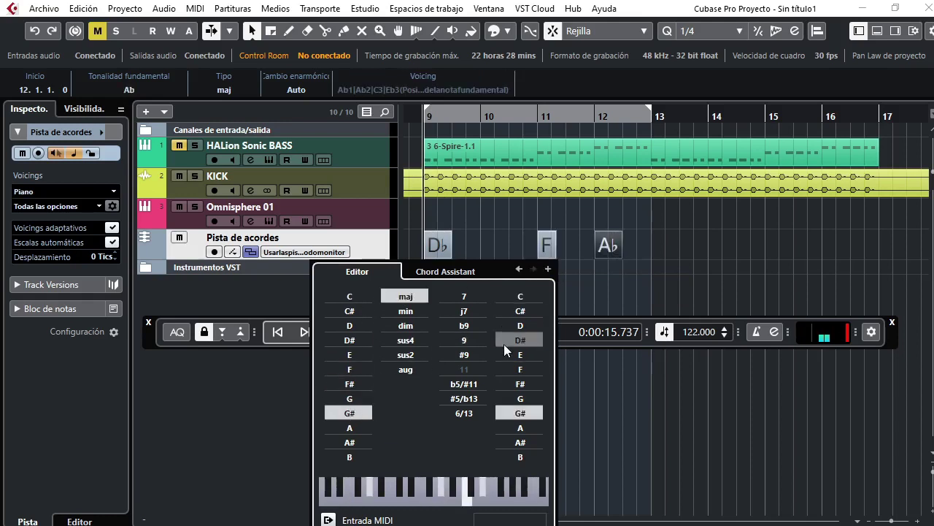
key(Escape)
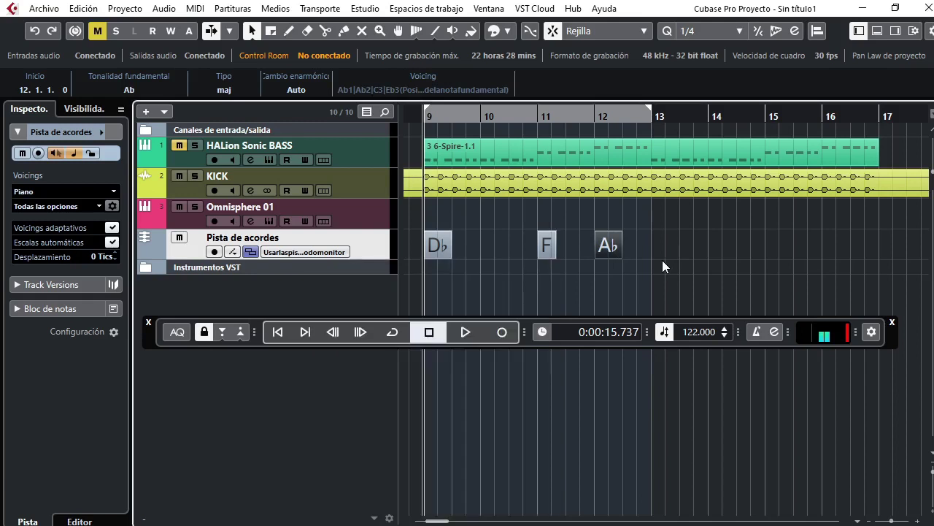
Copy the three chords onto the Omnisphere 01 track as MIDI parts and play bars 9 to 12 in a loop
drag(630, 235, 431, 212)
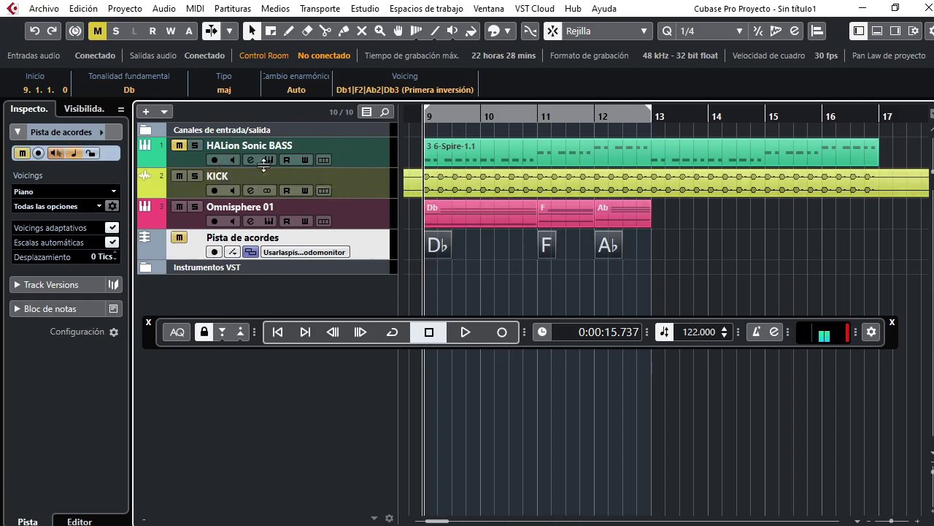
click(306, 214)
key(slash)
click(453, 329)
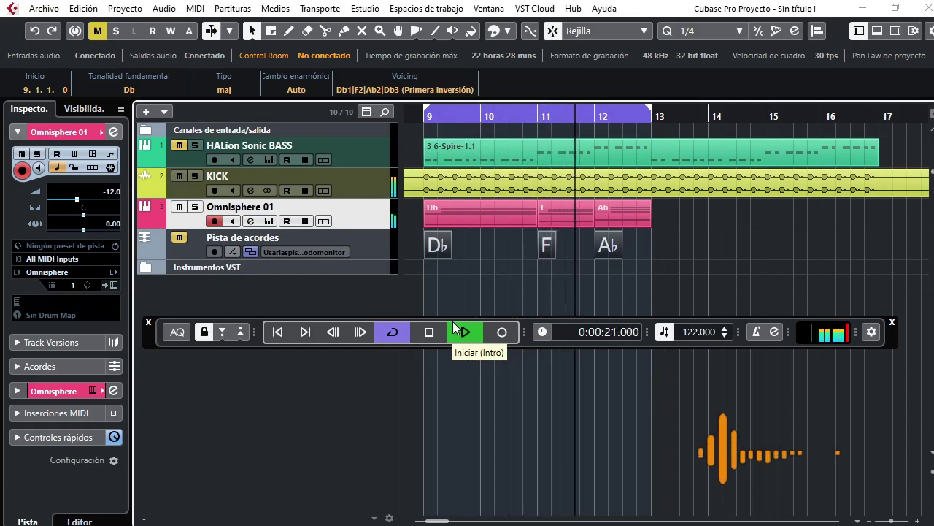
Rename the Omnisphere 01 track as LEAD
double_click(303, 209)
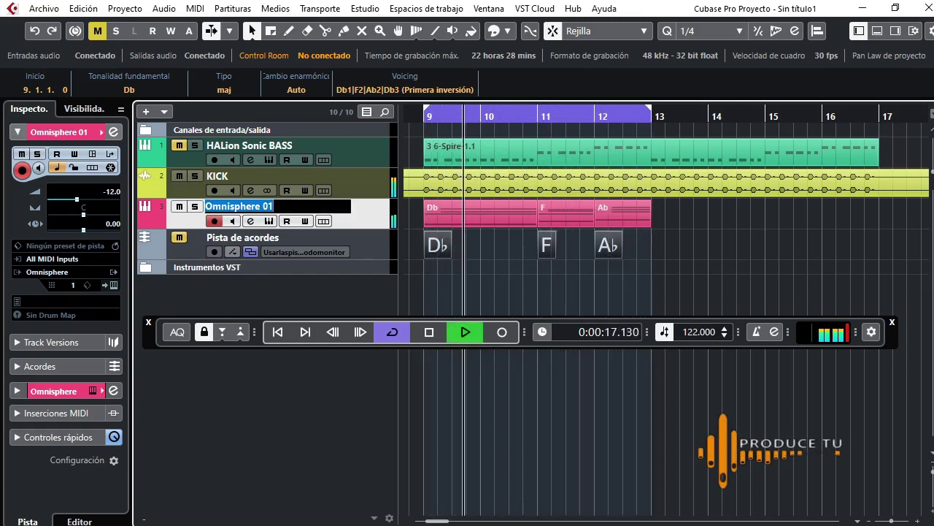
text(LEAD)
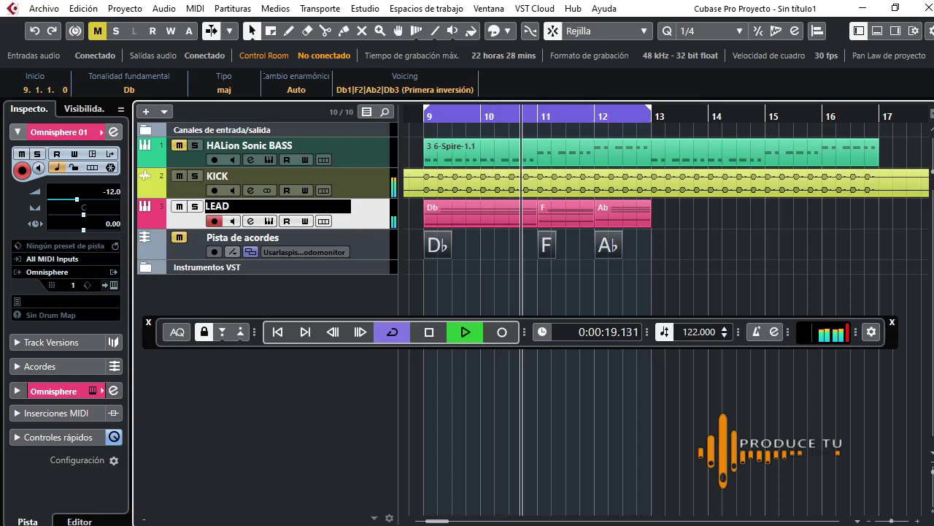
key(Return)
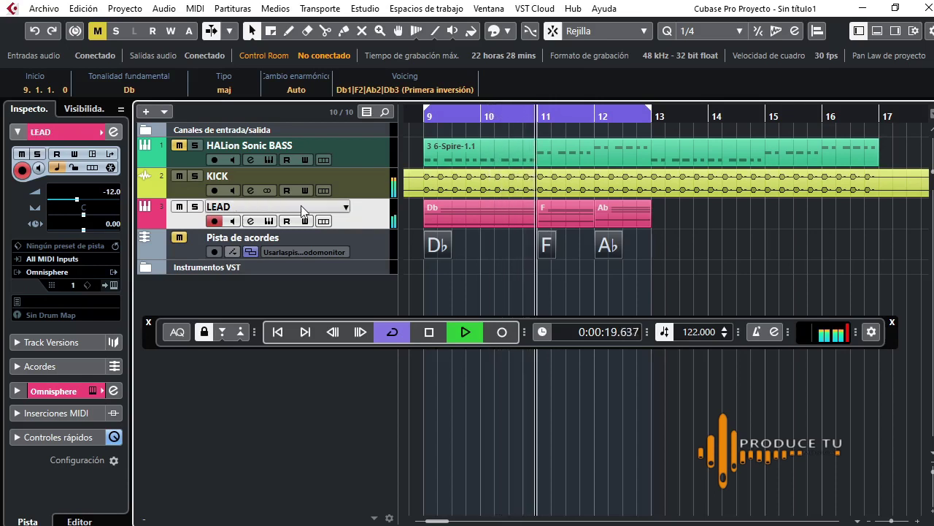
Stop playback and load the Compressor into the first insert slot of the LEAD channel
click(434, 333)
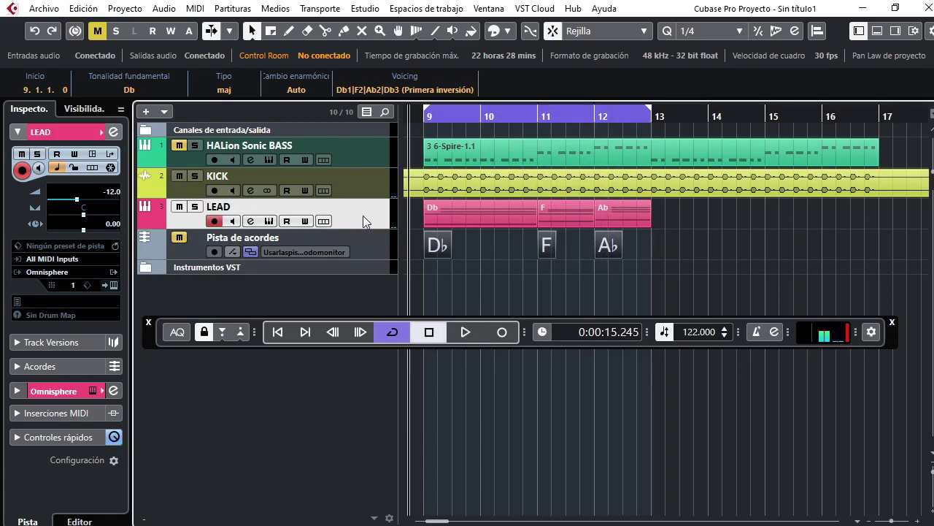
key(F3)
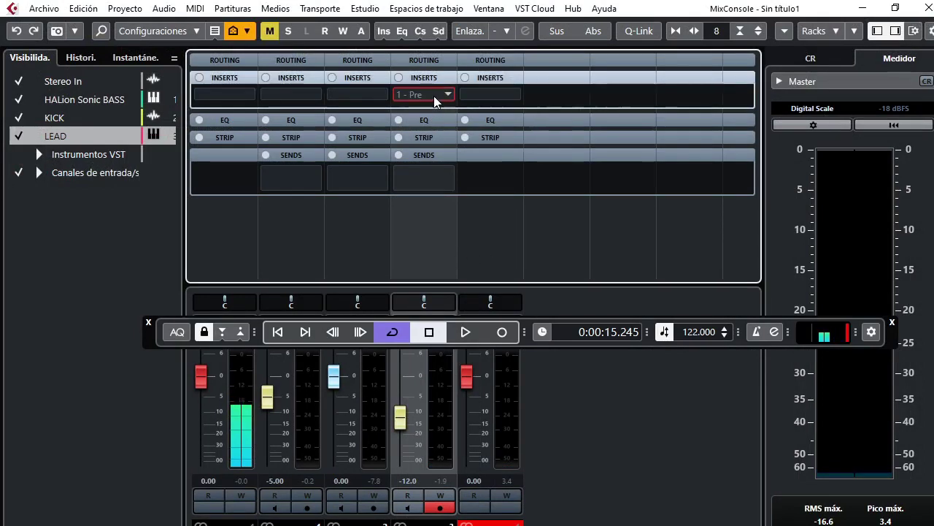
click(434, 96)
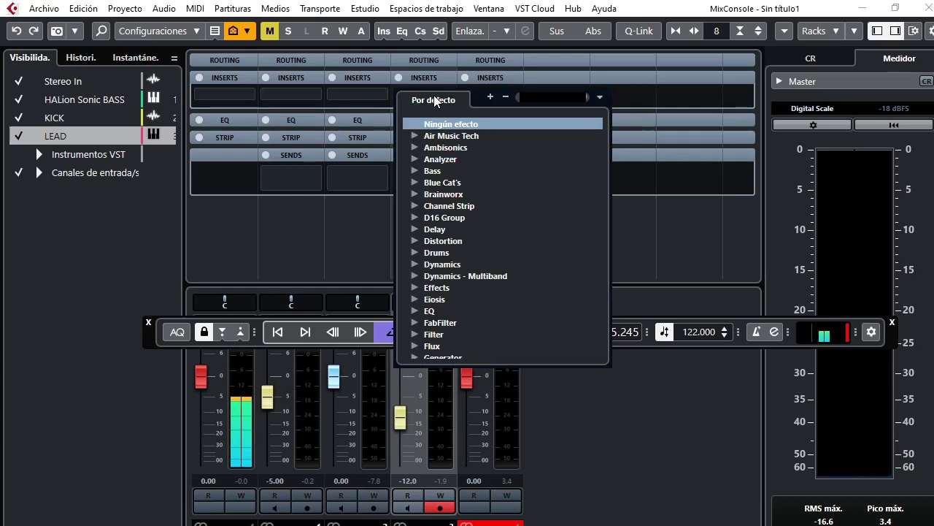
text(COMP)
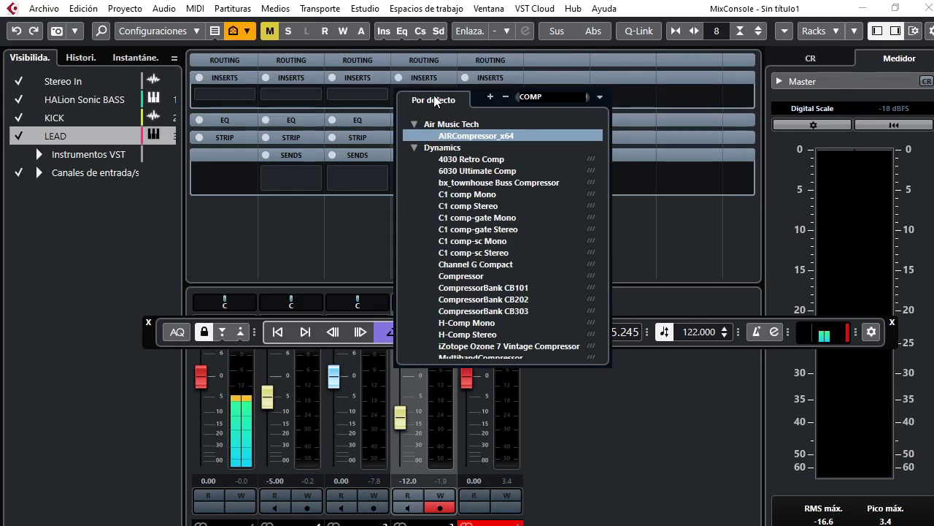
click(460, 276)
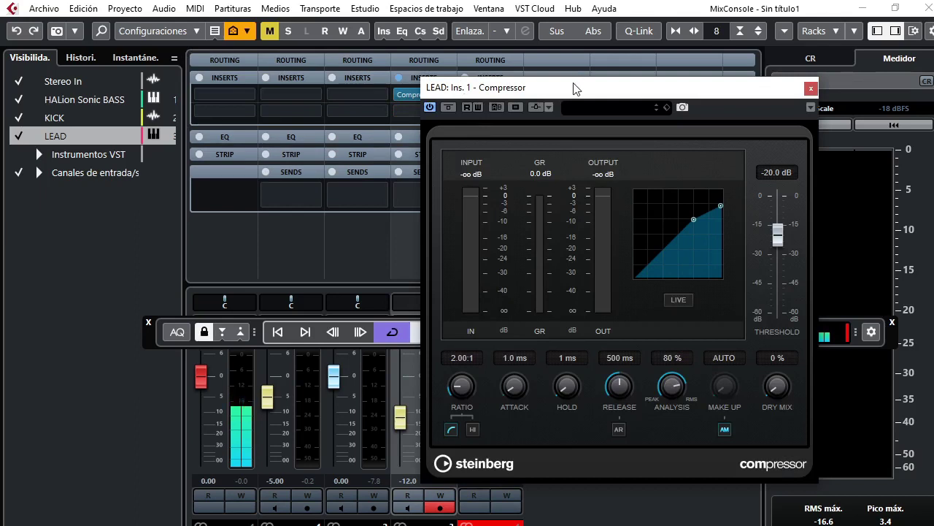
drag(576, 89, 429, 121)
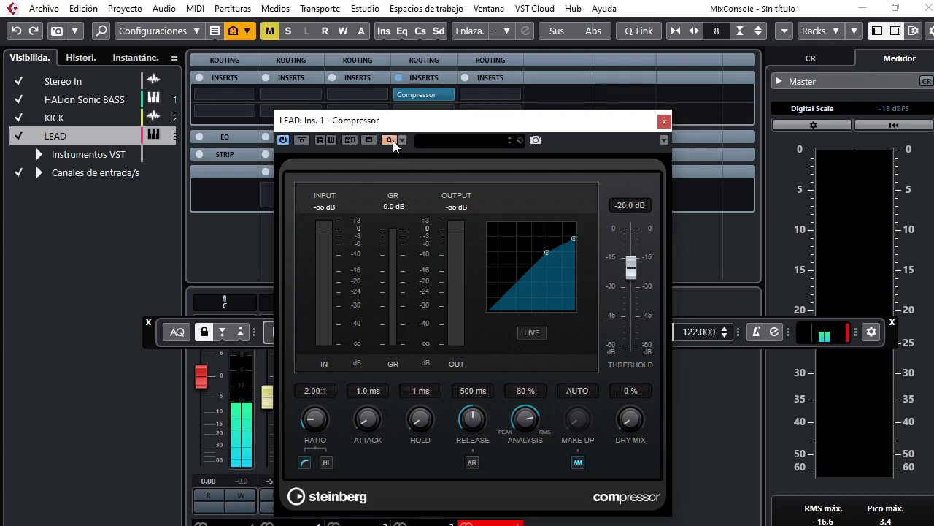
Add KICK as the LEAD compressor's side-chain input and set threshold to -35 dB, attack to 10 ms and release to 80 ms while the loop plays
click(400, 137)
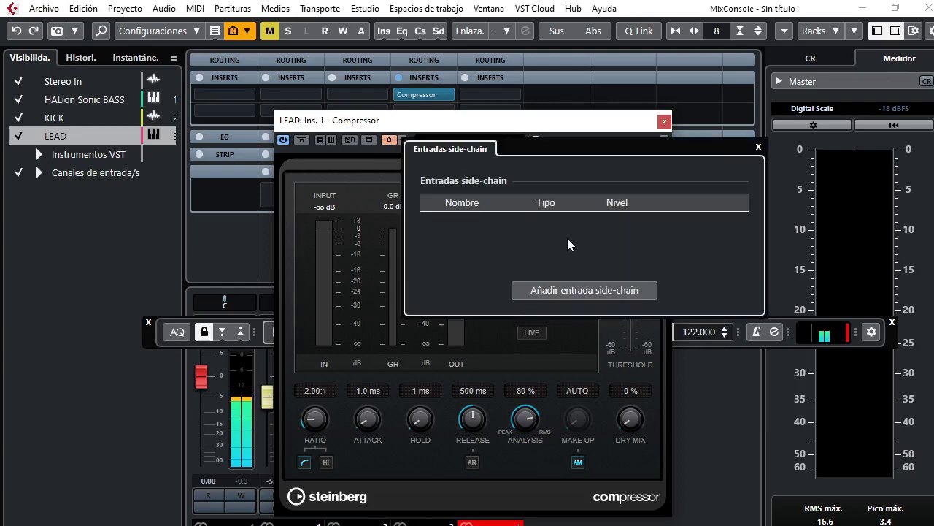
click(545, 292)
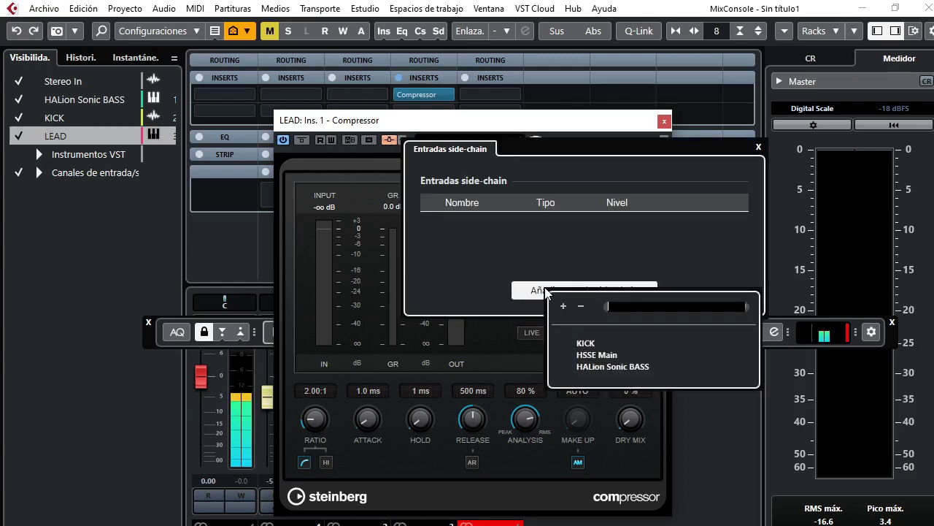
click(591, 342)
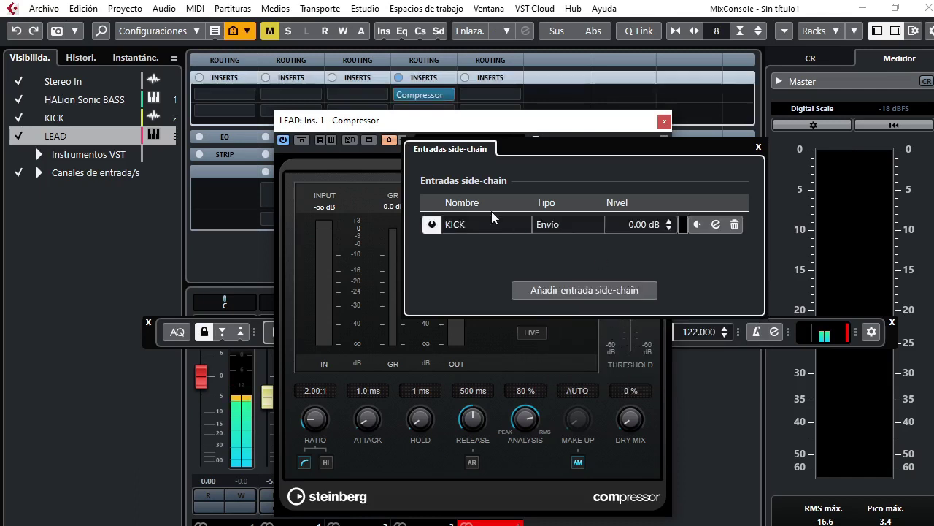
click(541, 125)
key(space)
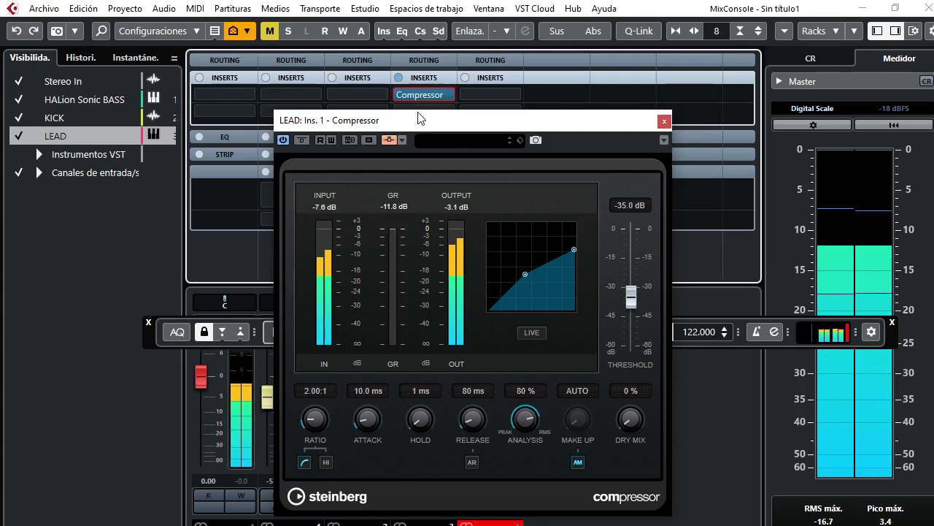
Switch KICK's send to the LEAD compressor to pre-fader and lower KICK's channel fader to -∞
drag(421, 121, 568, 82)
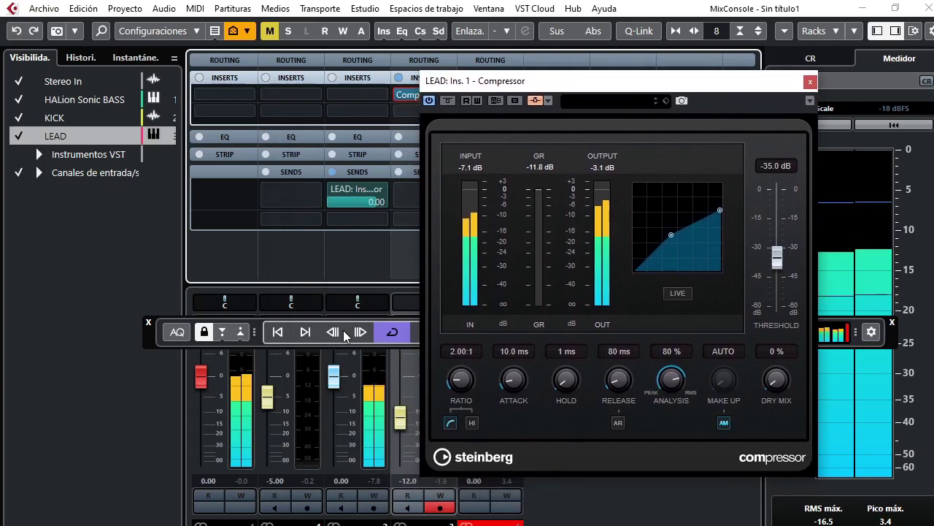
click(349, 187)
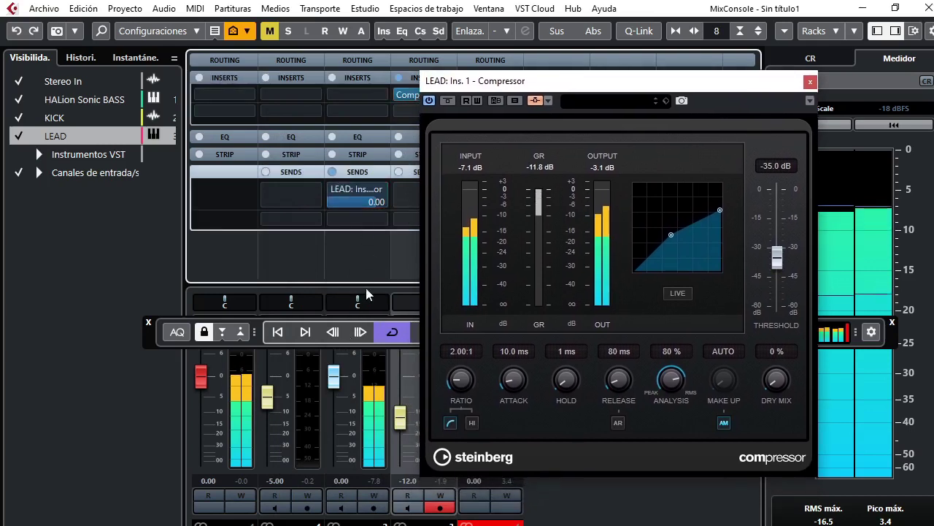
drag(336, 378, 336, 459)
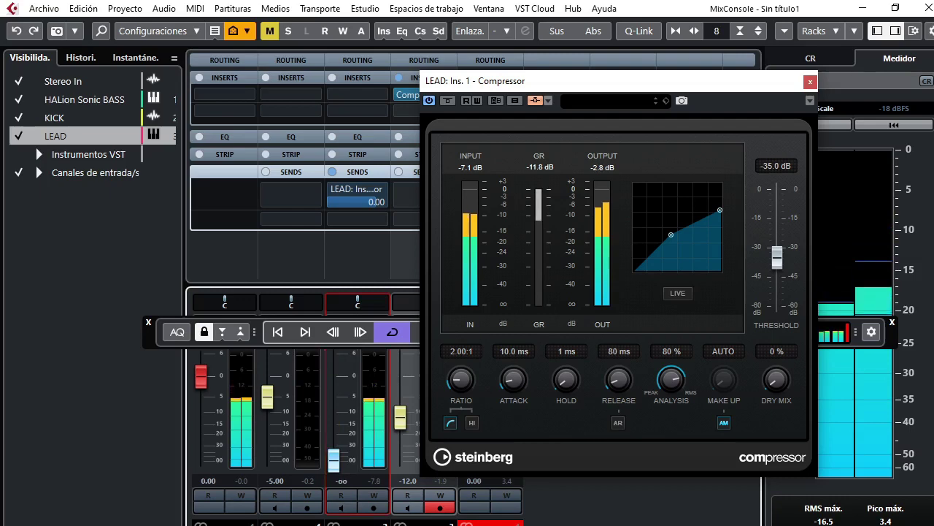
Compare the LEAD sound with its compressor bypassed and active while KICK is silenced, and close the compressor window
drag(529, 80, 440, 135)
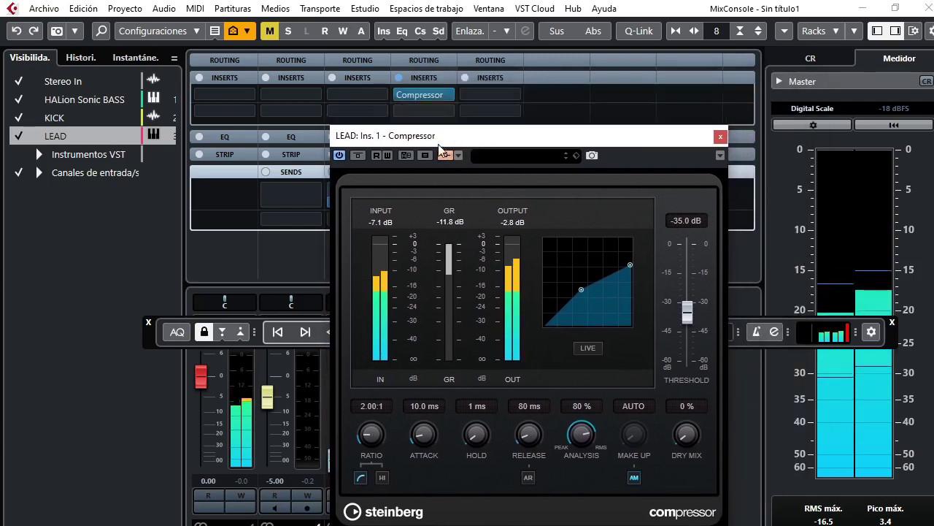
click(146, 343)
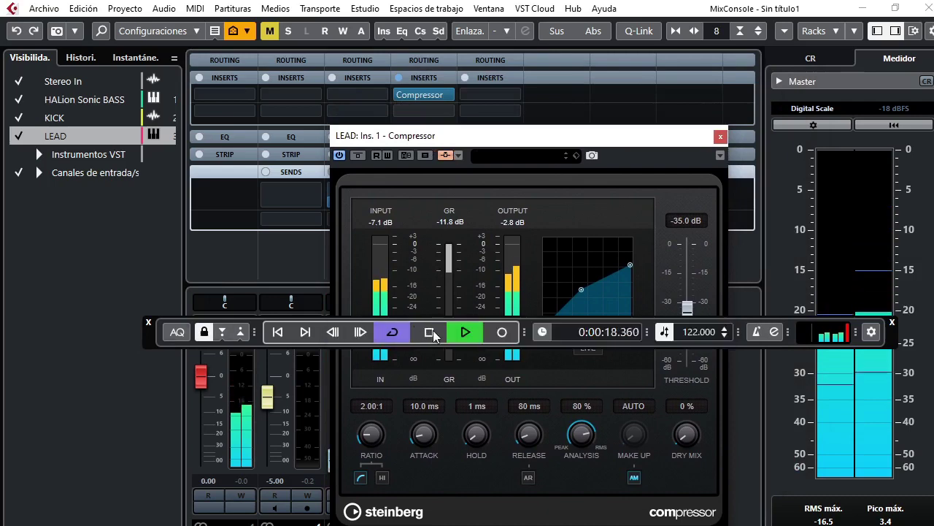
click(430, 332)
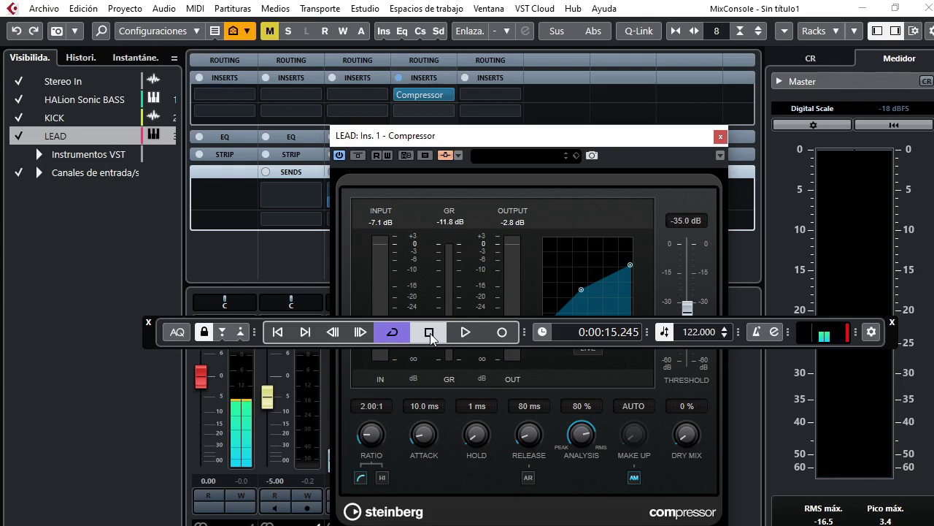
click(359, 156)
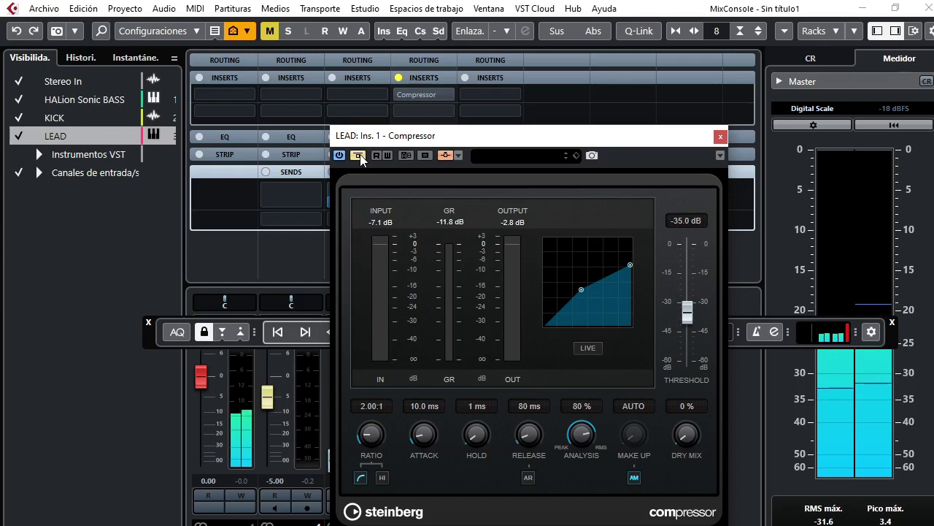
click(358, 156)
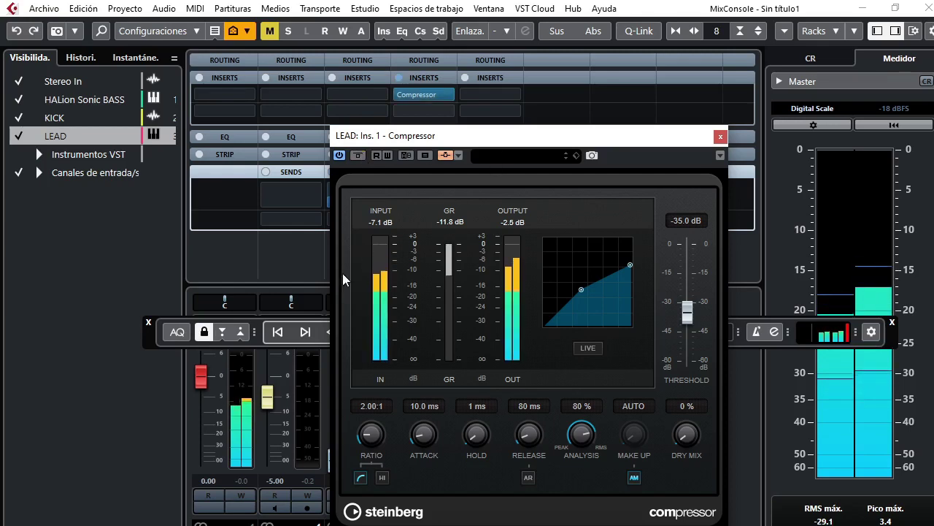
drag(537, 153, 595, 123)
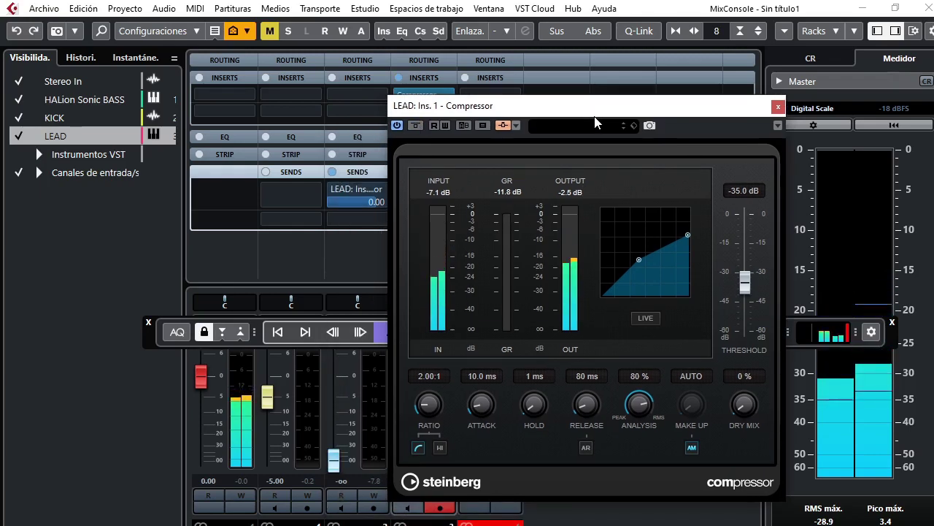
click(778, 106)
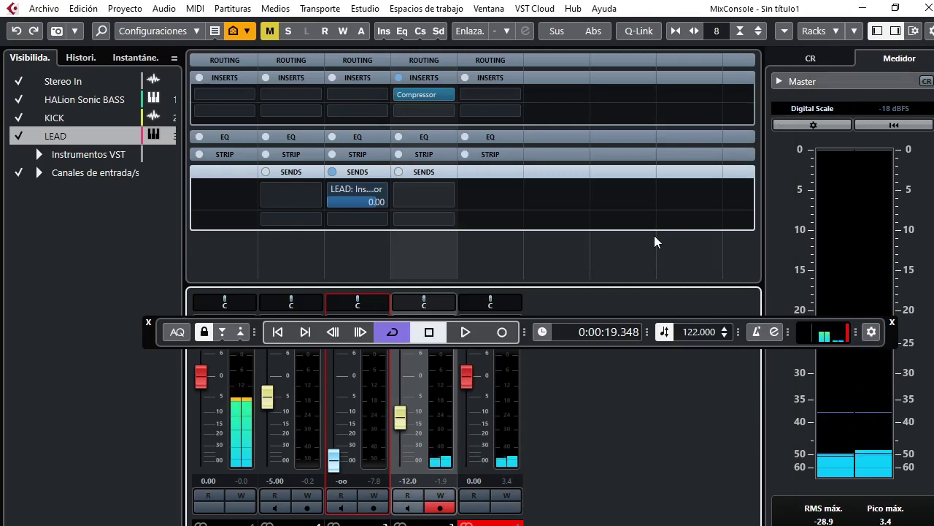
Select the Spooky Leads patch from the Pads + Strings category in the LEAD track's Omnisphere and close the instrument
key(F3)
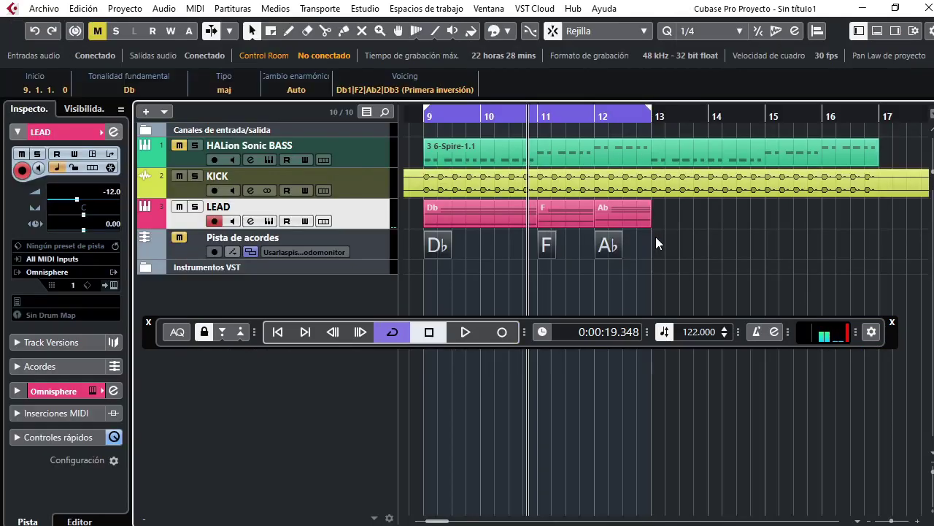
click(362, 216)
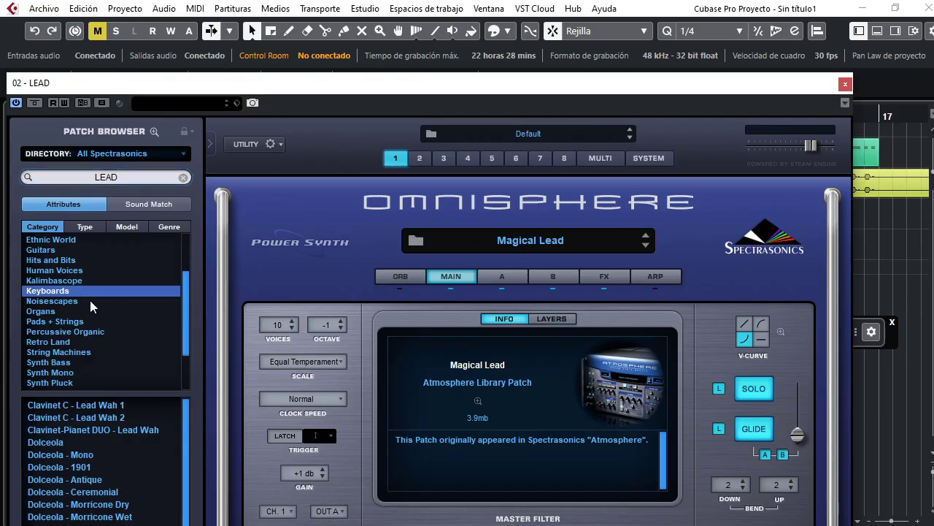
click(66, 321)
click(80, 409)
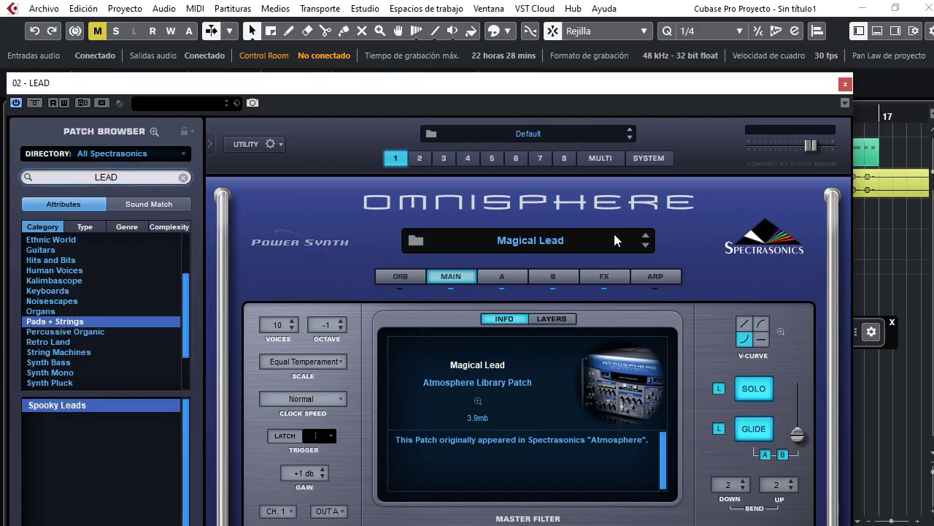
click(845, 84)
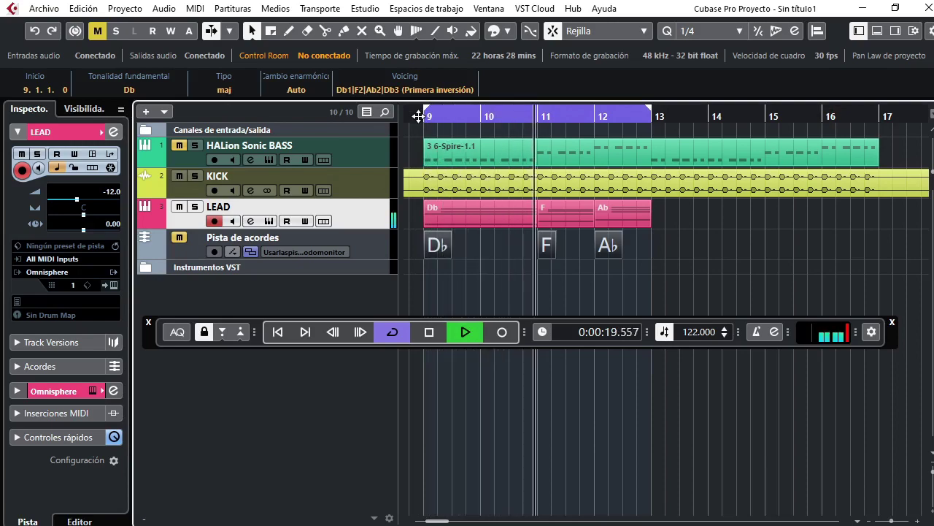
Restore KICK's fader to 0.00 dB and compare the loop with the LEAD compressor bypassed and active, leaving it active
key(F3)
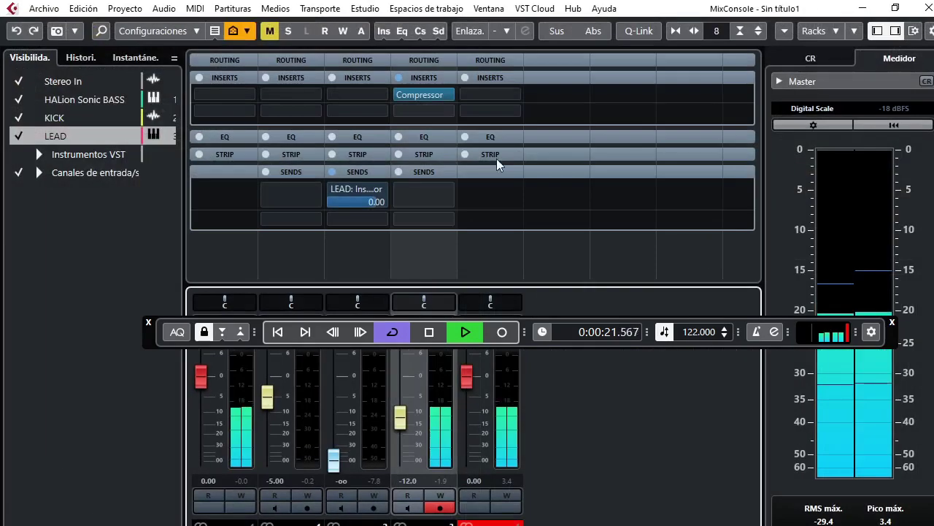
click(398, 77)
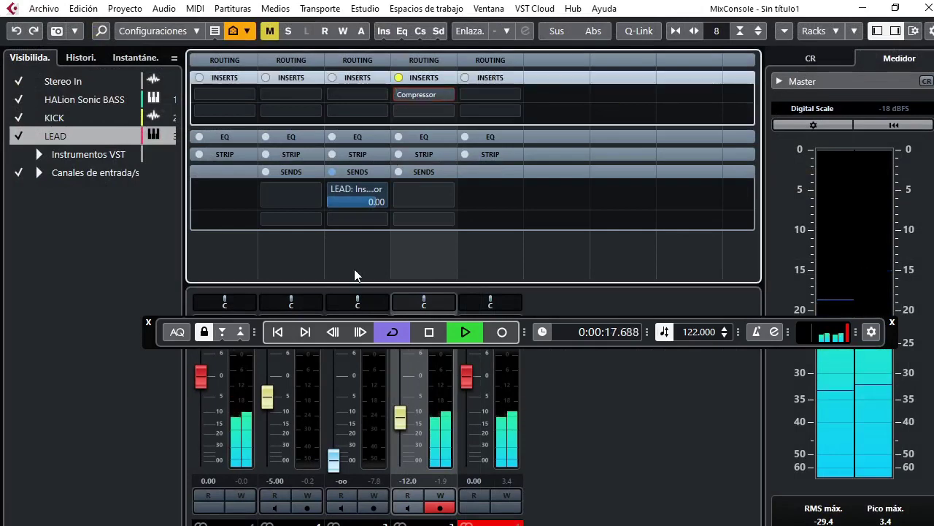
ctrl+click(334, 459)
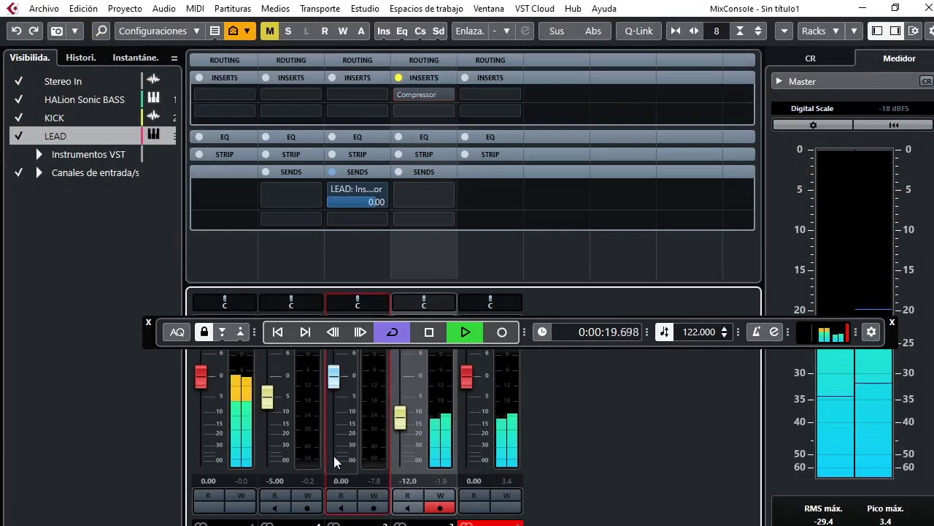
click(402, 95)
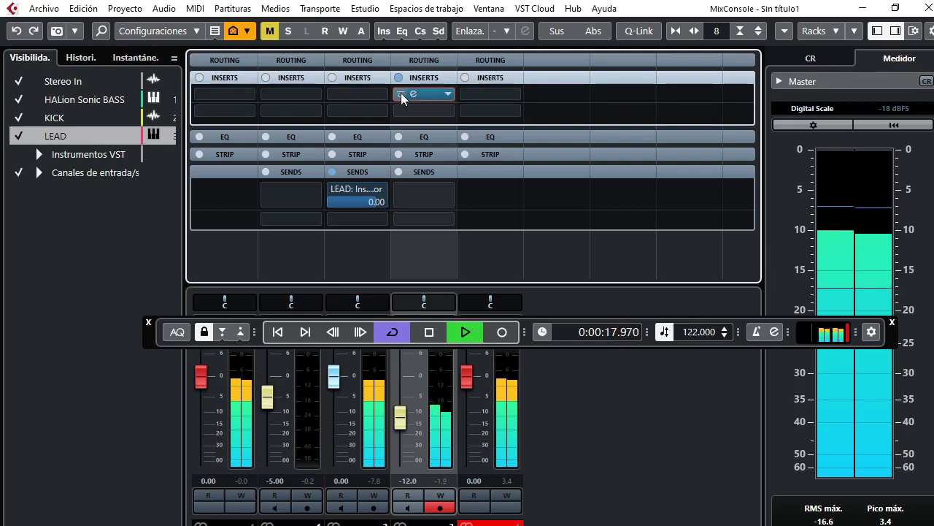
click(401, 93)
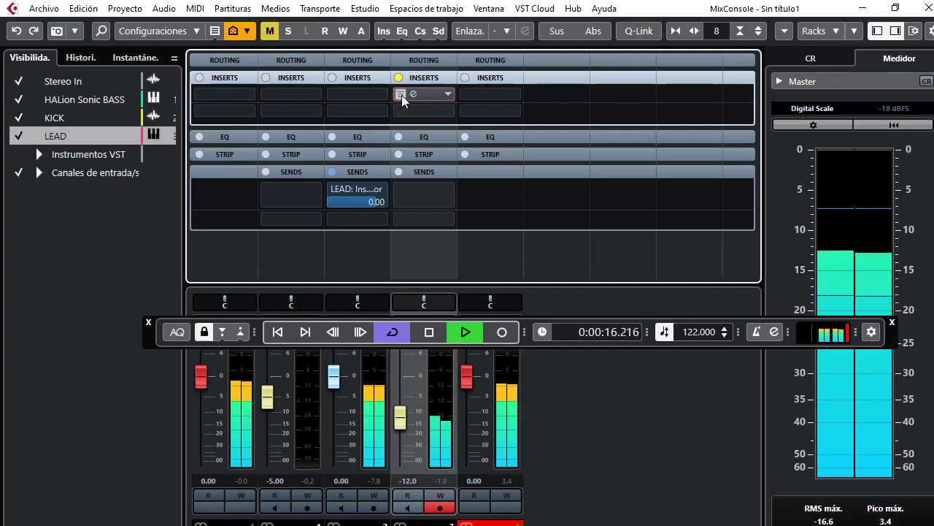
click(402, 95)
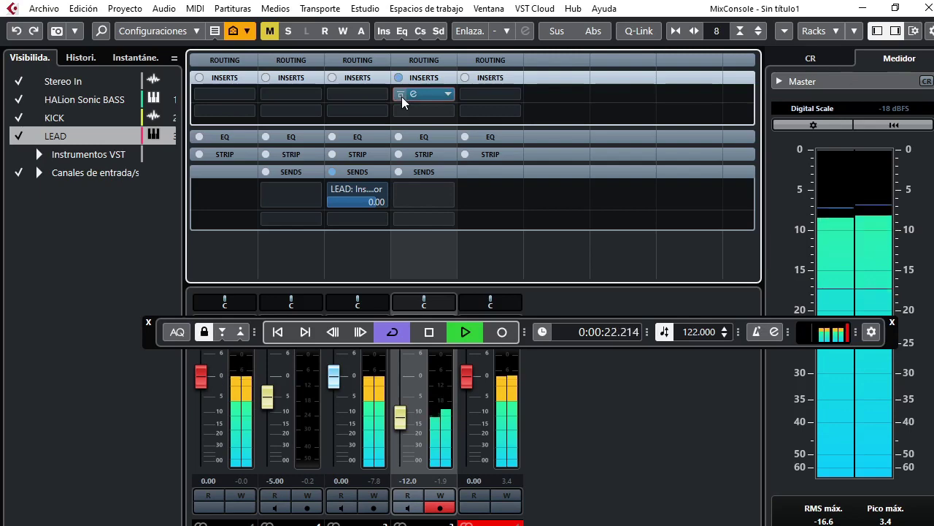
Inspect the gain reduction in the LEAD compressor, stop playback and close its window
click(413, 97)
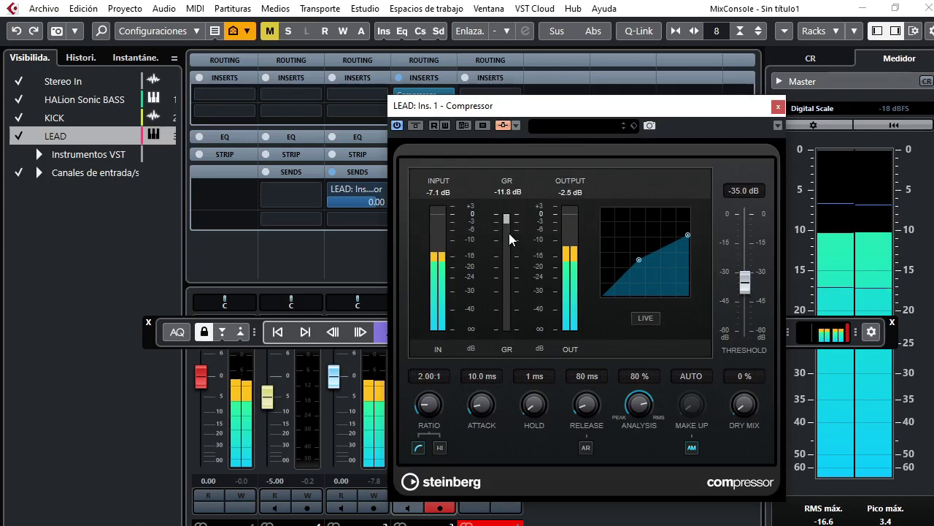
key(space)
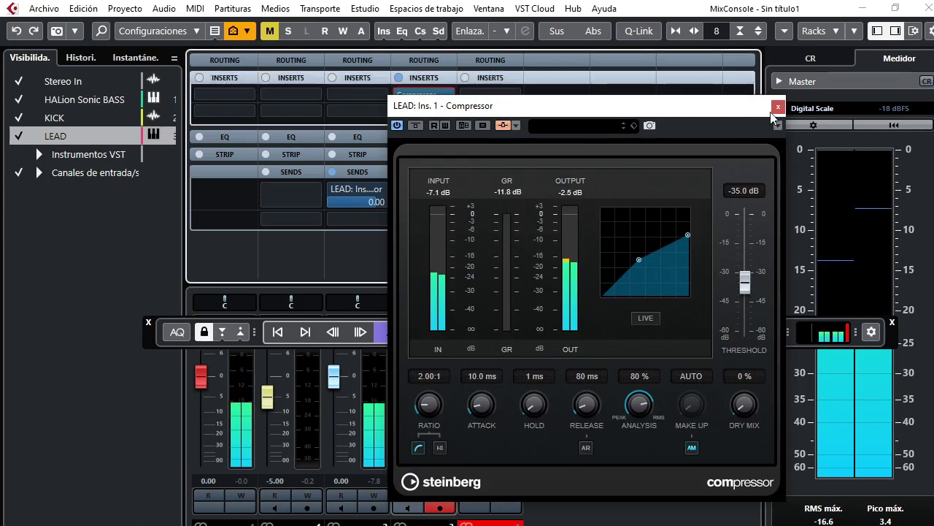
click(779, 106)
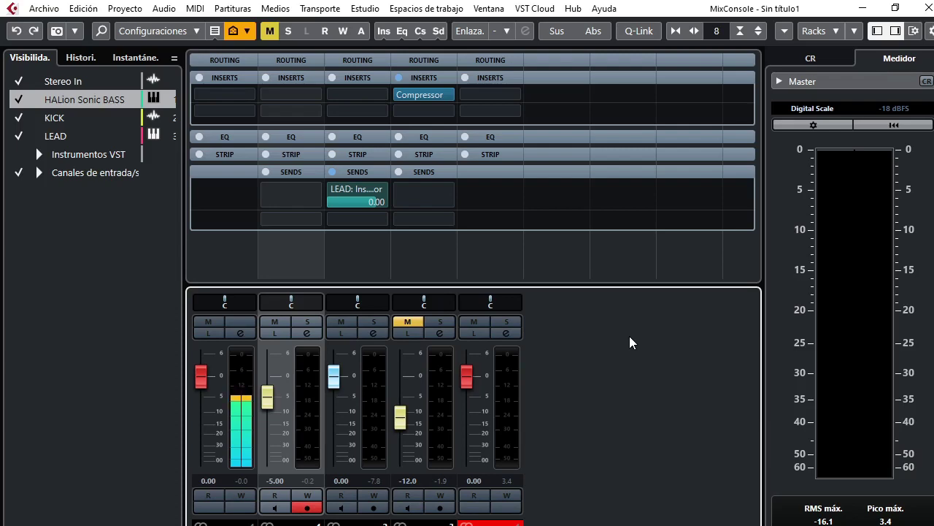
Insert RCompressor Stereo in the first insert slot of the HALion Sonic BASS channel
key(F3)
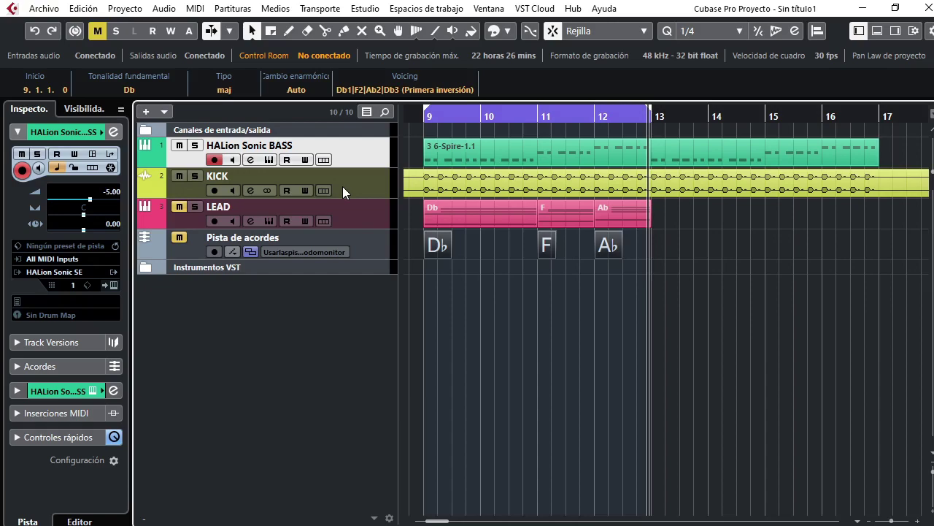
key(F3)
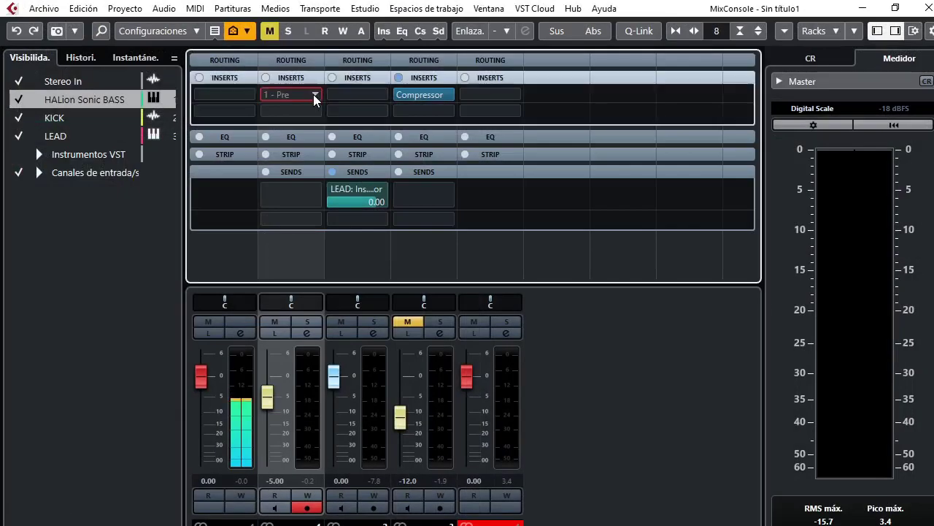
click(312, 95)
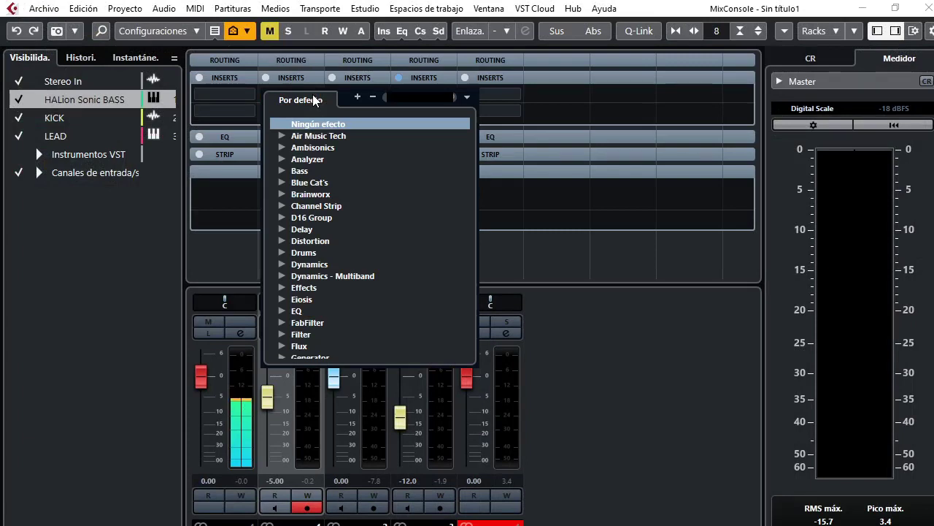
text(RCO)
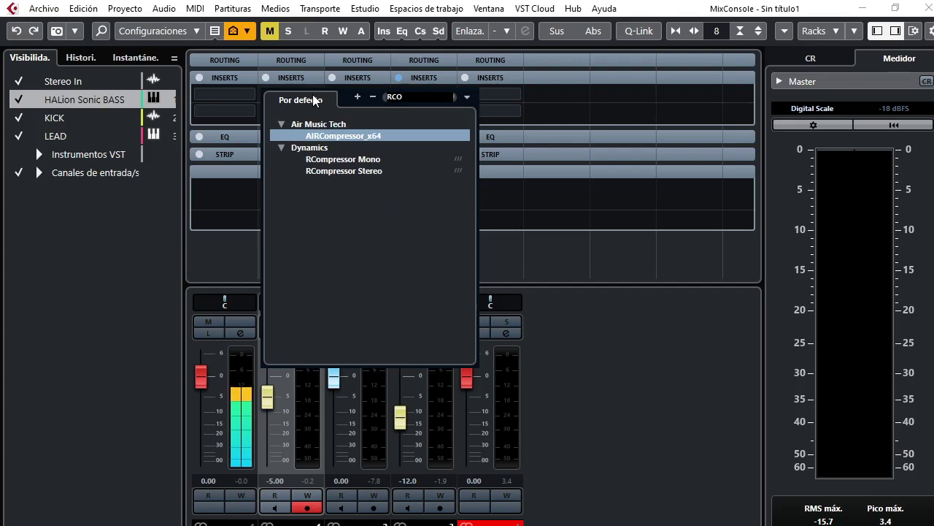
key(Down)
key(Down)
key(Return)
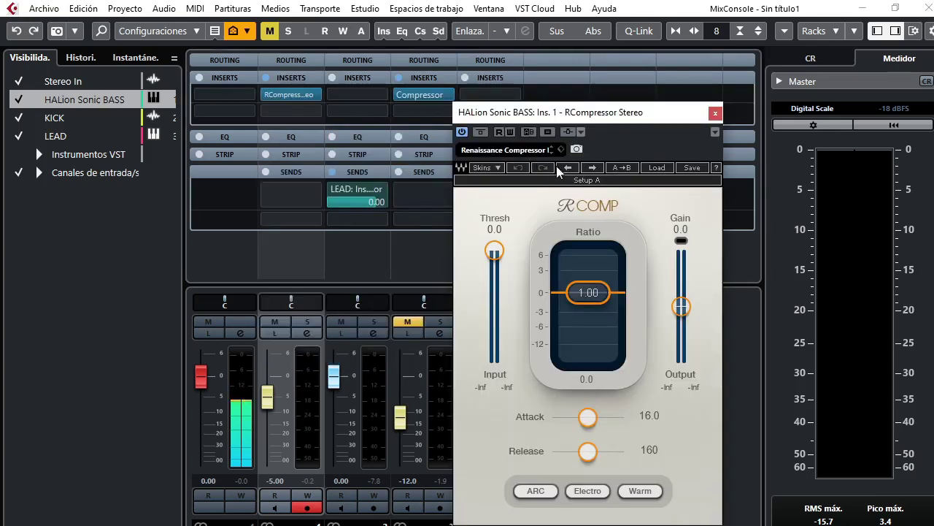
Activate side-chain on the BASS RCompressor and add KICK as its side-chain input
click(581, 132)
click(715, 163)
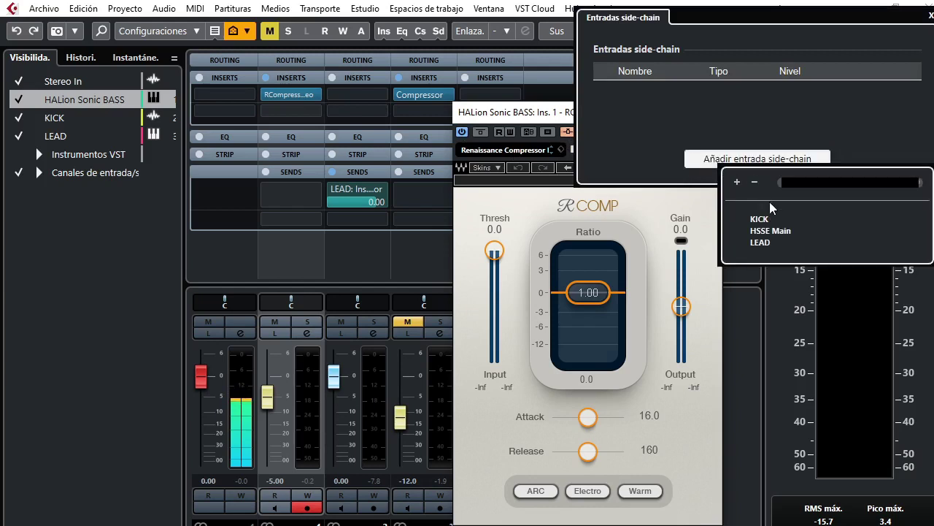
click(767, 219)
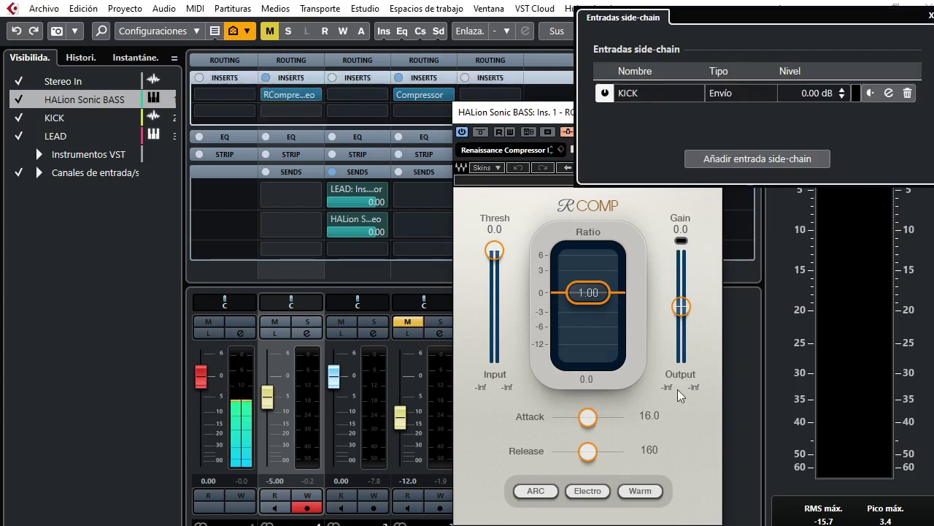
click(930, 18)
drag(628, 113, 490, 73)
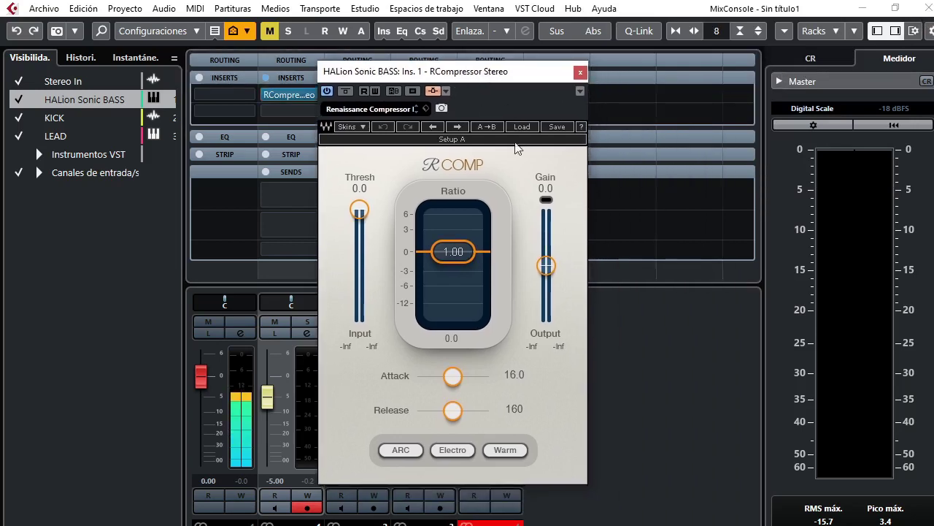
Set the BASS compressor's ratio to 3 and its threshold to -20.0
click(463, 255)
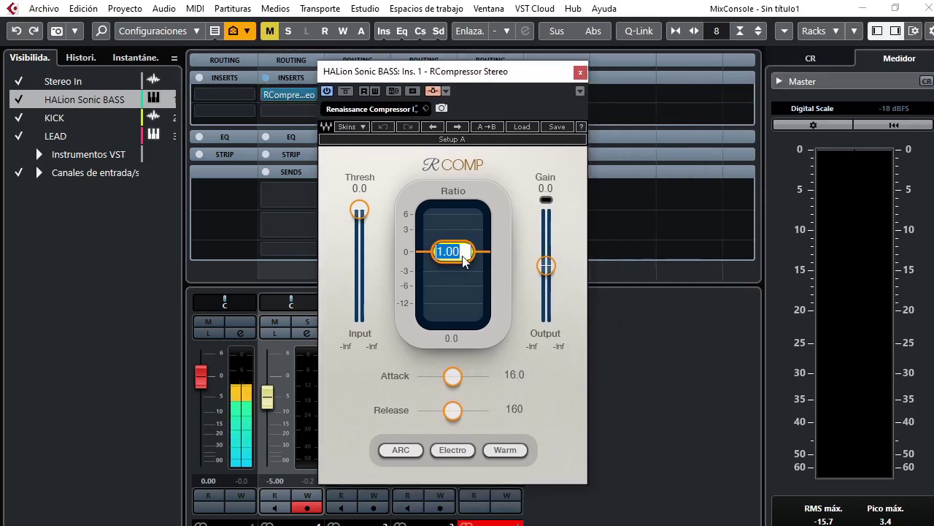
text(3)
key(Return)
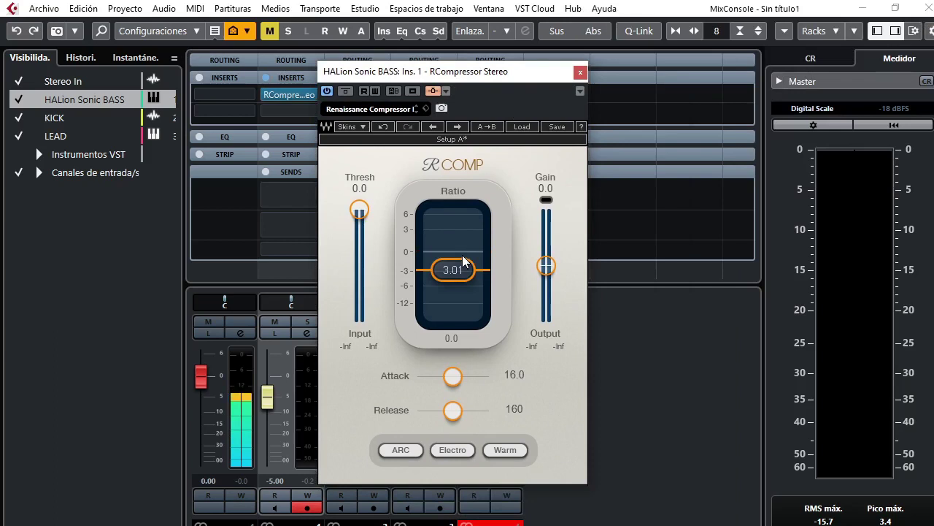
drag(427, 75, 471, 74)
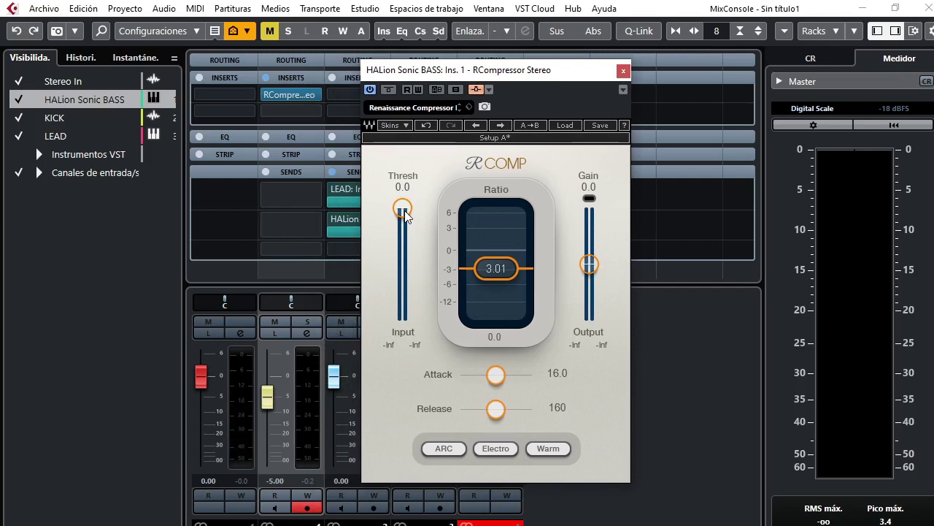
drag(405, 212, 402, 245)
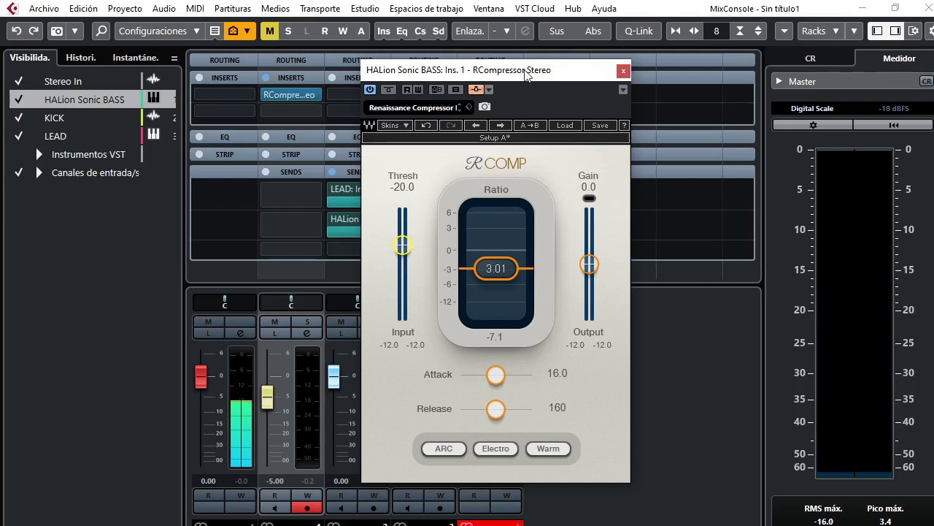
drag(525, 73, 617, 71)
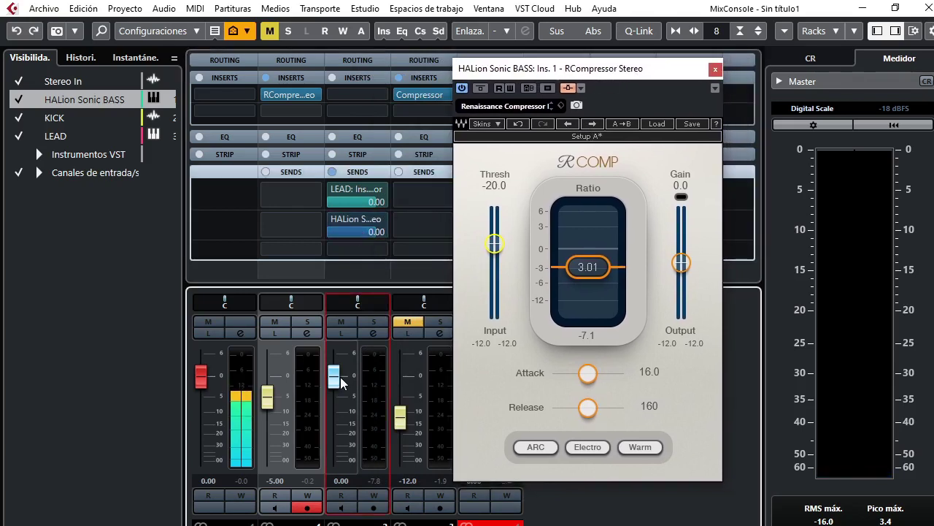
Lower KICK's fader to -oo and set the BASS compressor's attack to 0.50
drag(333, 375, 341, 484)
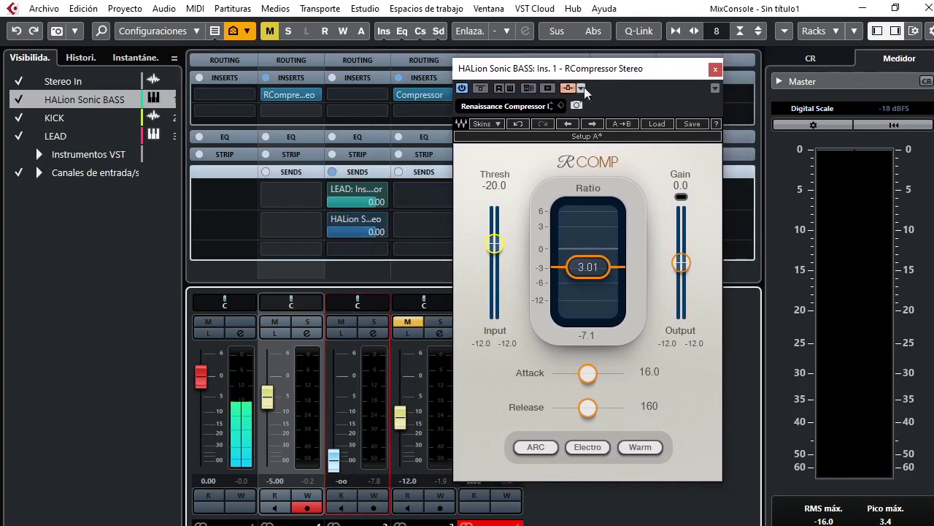
drag(590, 68, 523, 92)
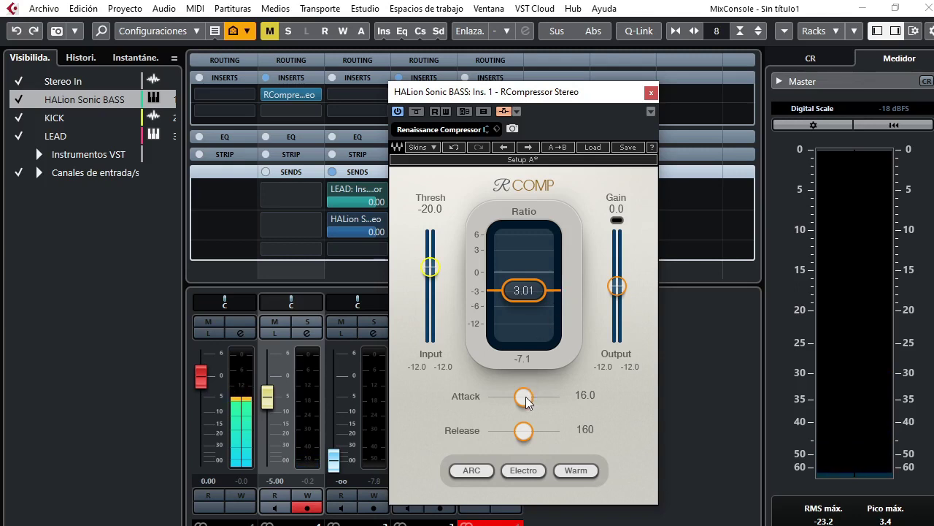
drag(527, 401, 487, 397)
drag(565, 96, 576, 37)
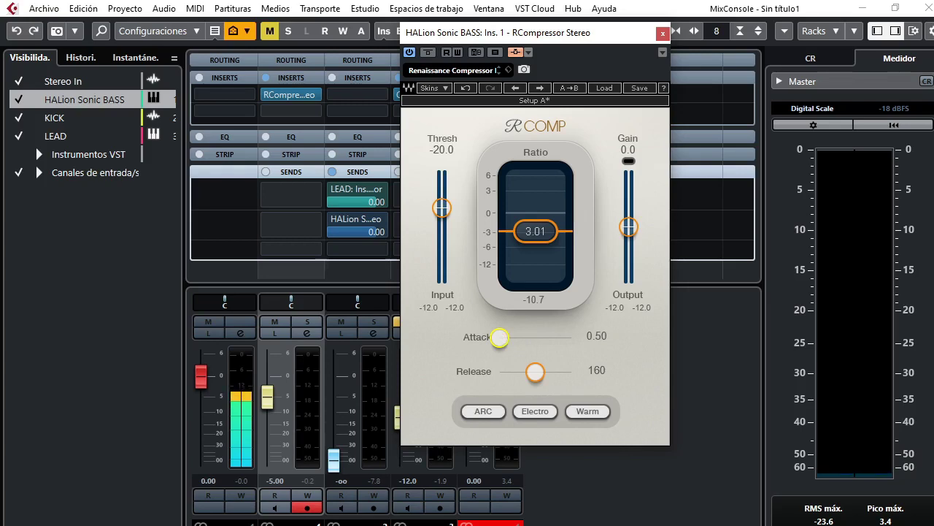
Try attack values of 36.5 and 30 on the BASS compressor, and fine-tune the attack to 31.3
drag(500, 336, 544, 337)
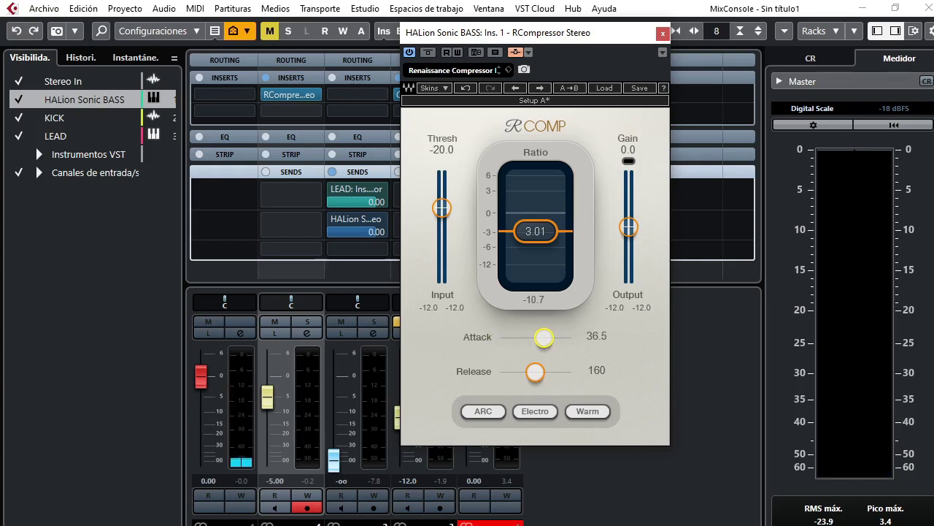
double_click(544, 339)
text(30)
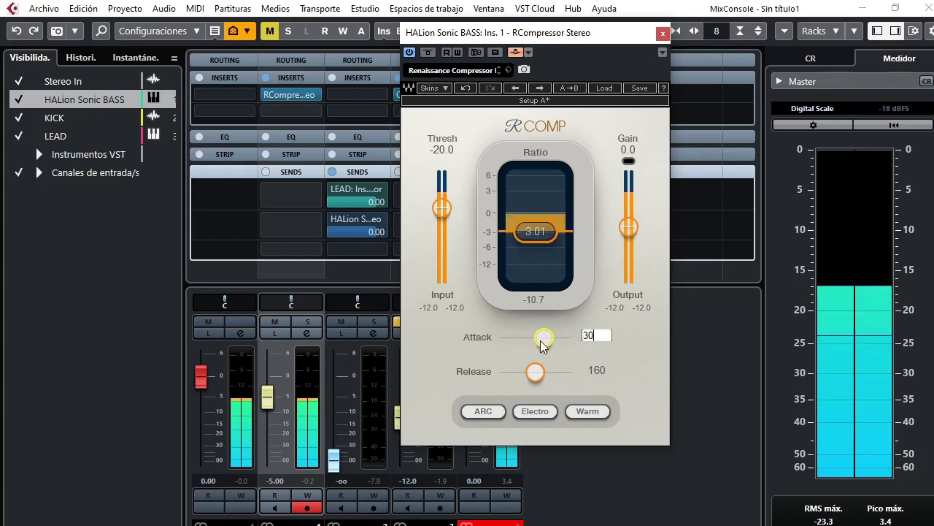
key(Return)
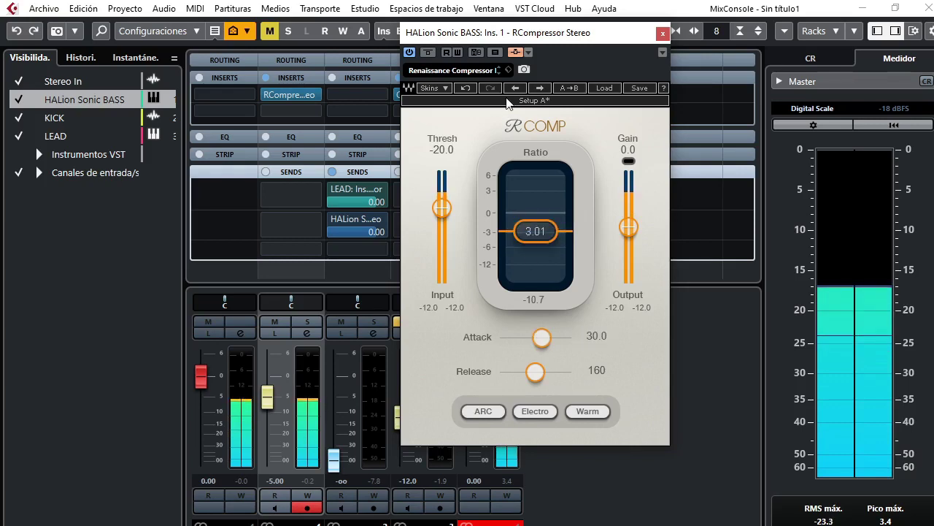
mouse_move(541, 337)
mouse_down()
mouse_move(499, 337)
mouse_move(542, 337)
mouse_up()
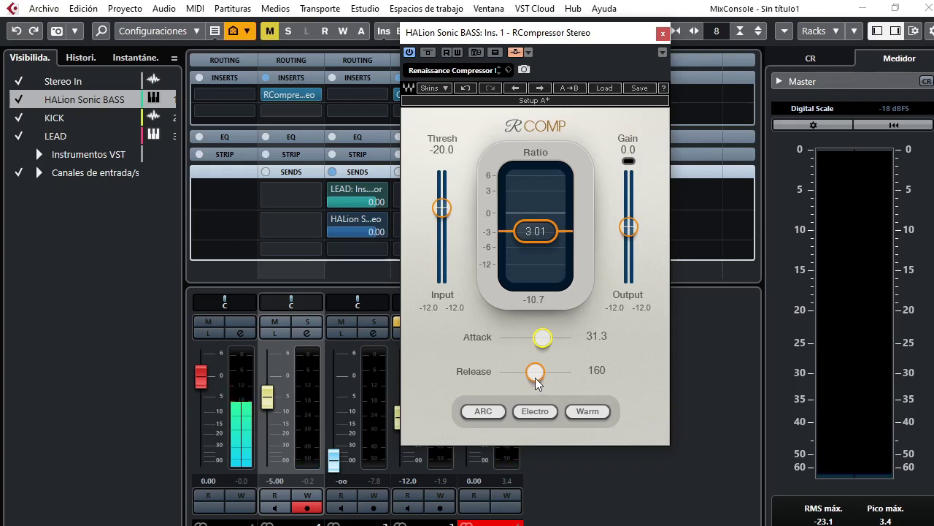
Shorten the BASS compressor's release to 32.7 and lower its threshold to -30.0
click(535, 374)
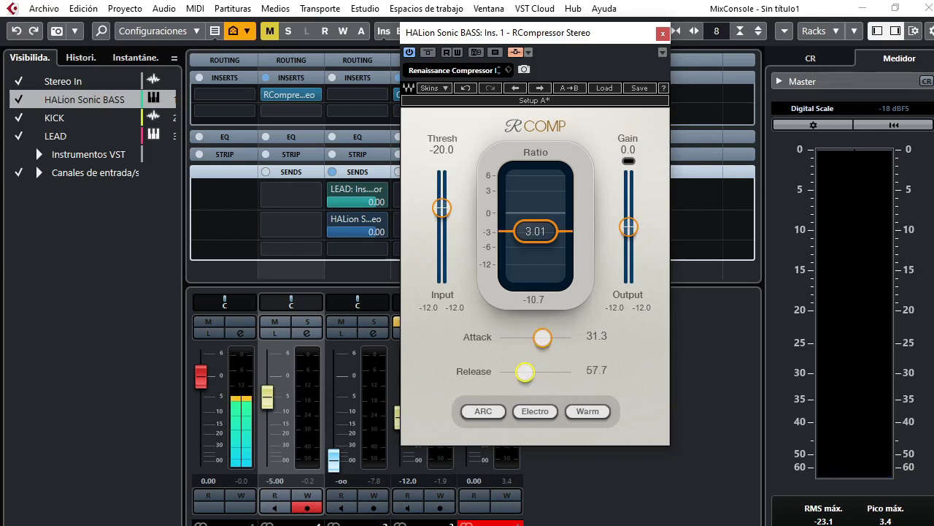
drag(522, 372, 518, 371)
drag(442, 207, 446, 231)
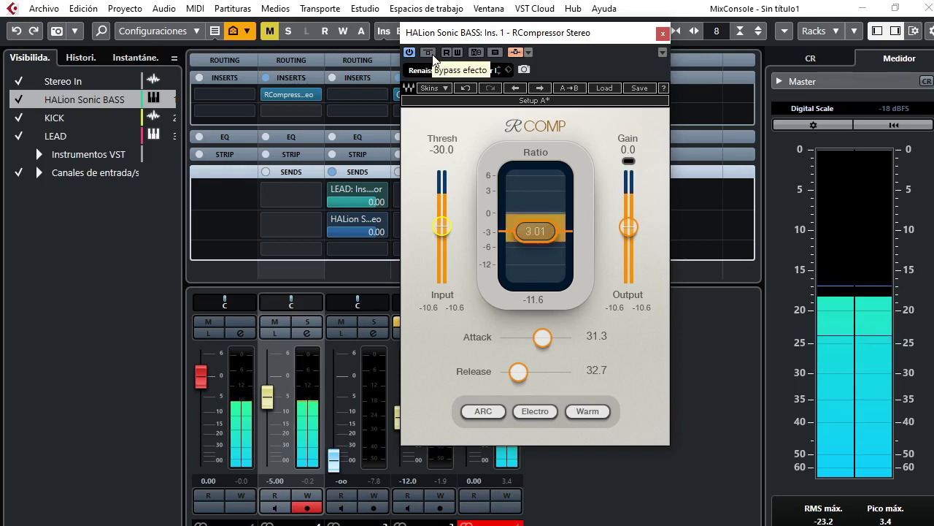
drag(467, 33, 496, 37)
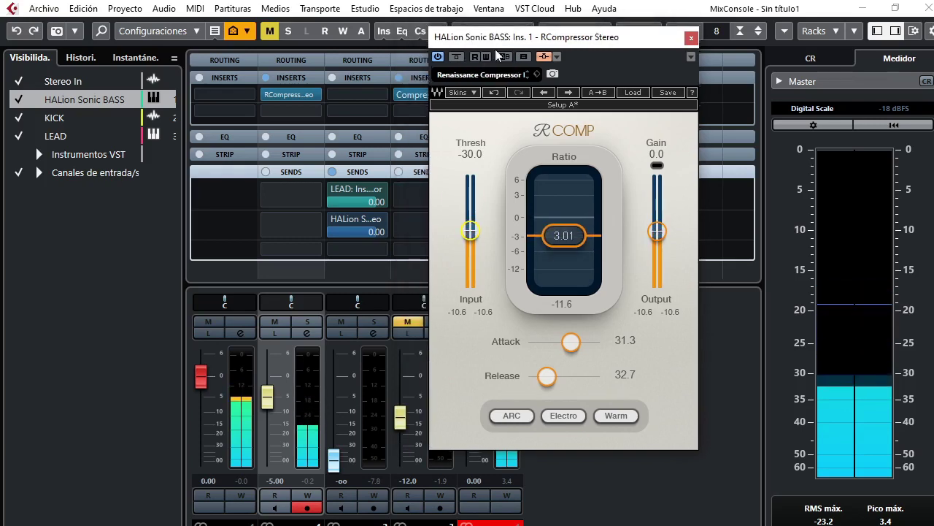
With KICK's fader back at 0.00 dB and unmuted, compare the loop with the BASS compressor bypassed and active, leaving it active
click(341, 322)
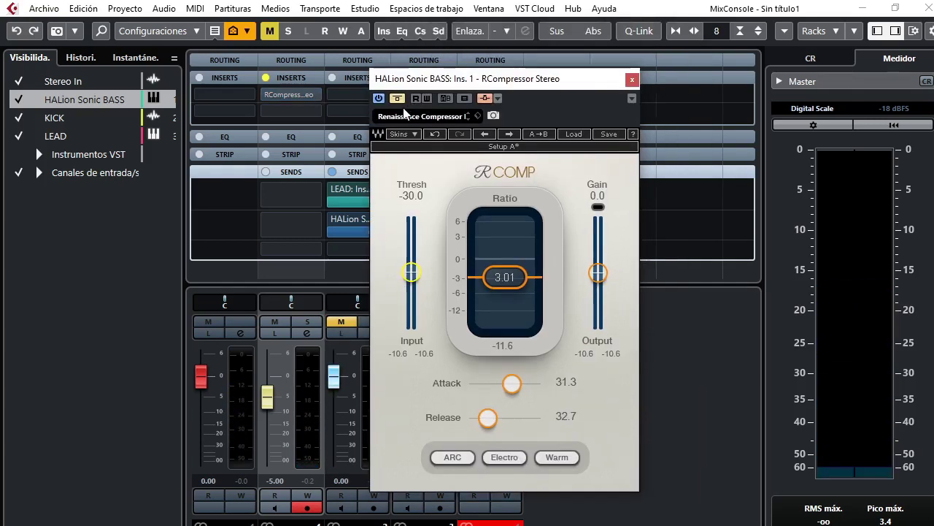
click(341, 321)
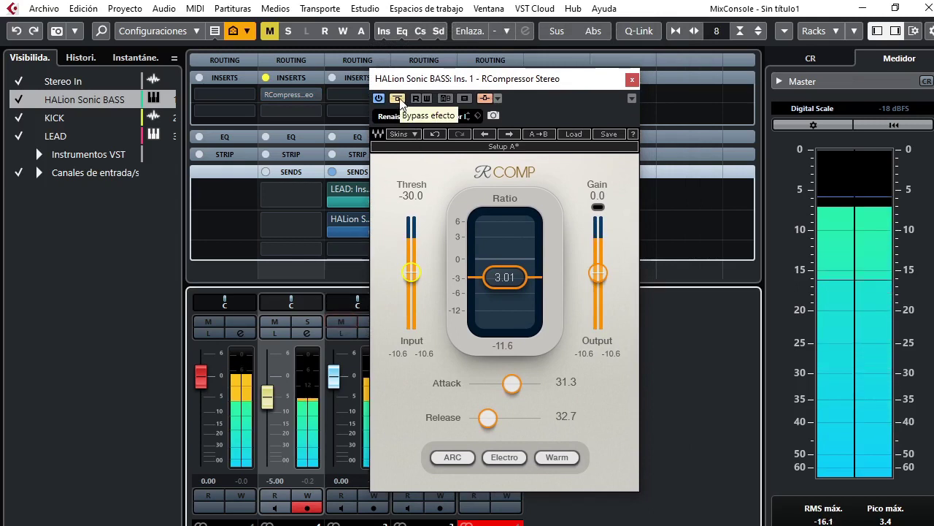
mouse_move(281, 92)
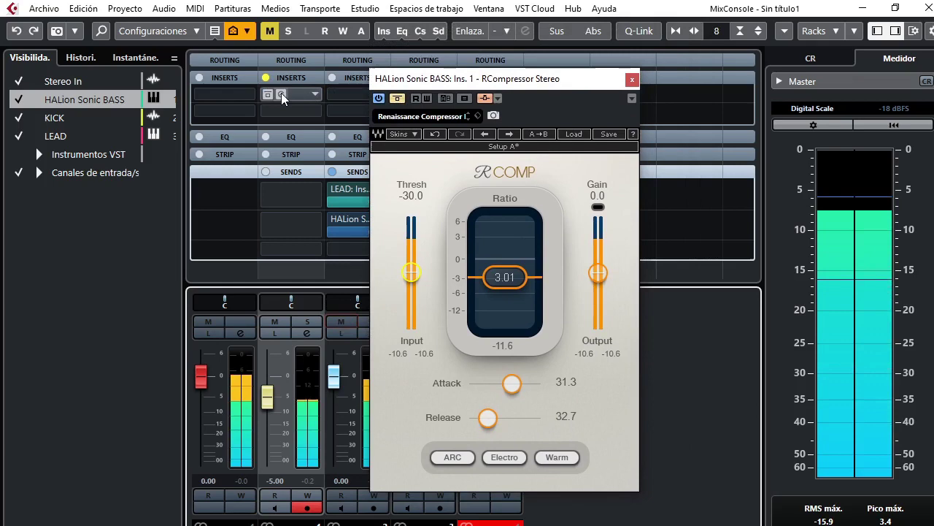
click(400, 103)
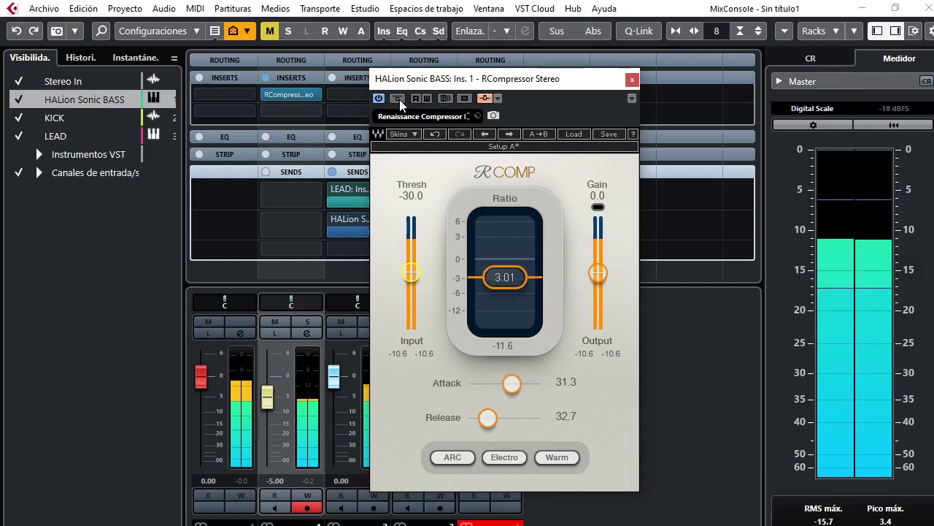
click(399, 99)
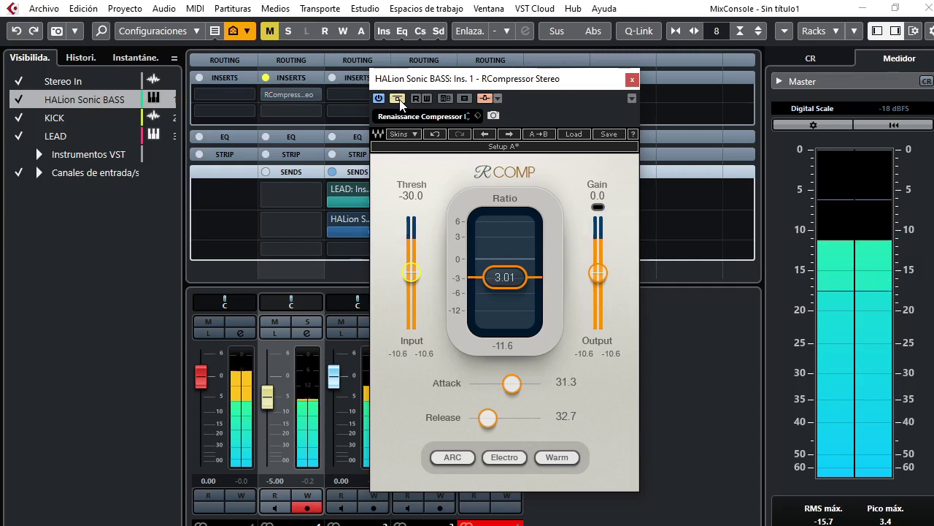
click(399, 99)
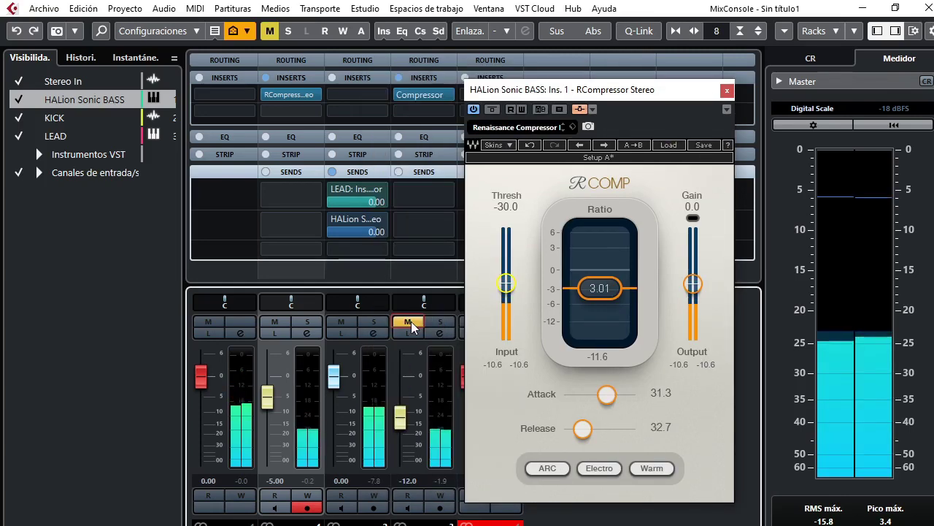
Audition the kick and bass loop with LEAD unmuted and muted
click(408, 321)
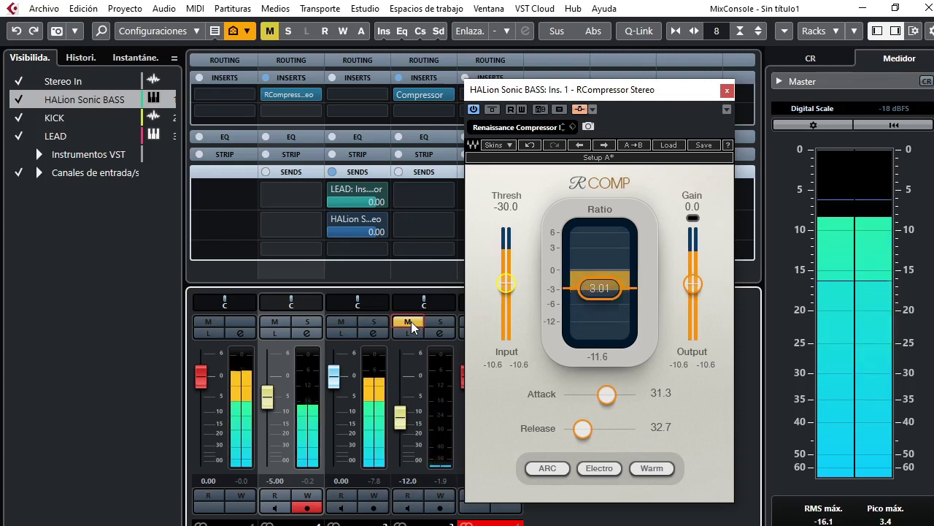
click(408, 321)
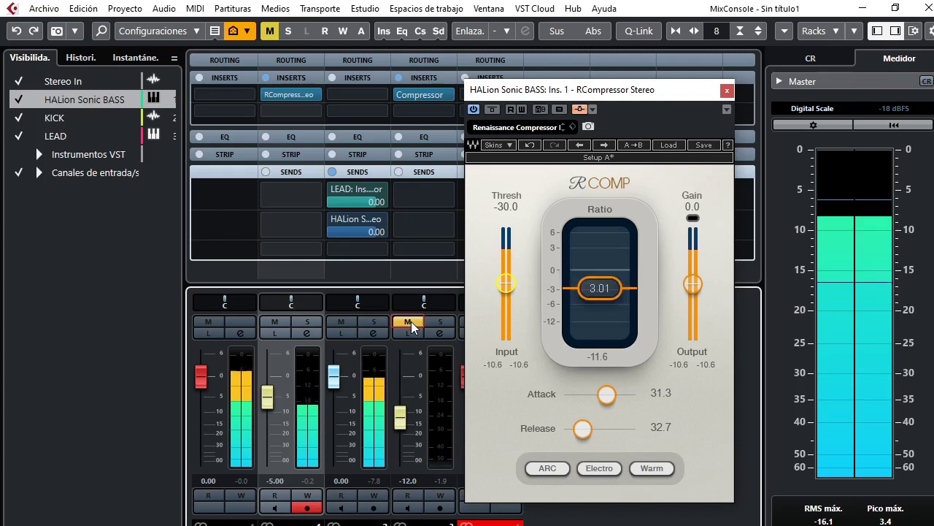